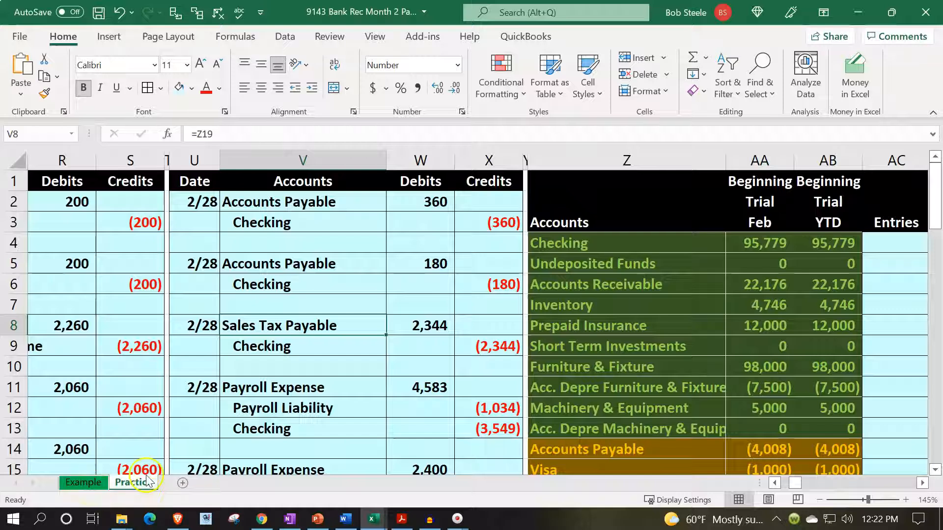
Step: Look across the Practice worksheet from the February journal entries to the January checking register
click(384, 227)
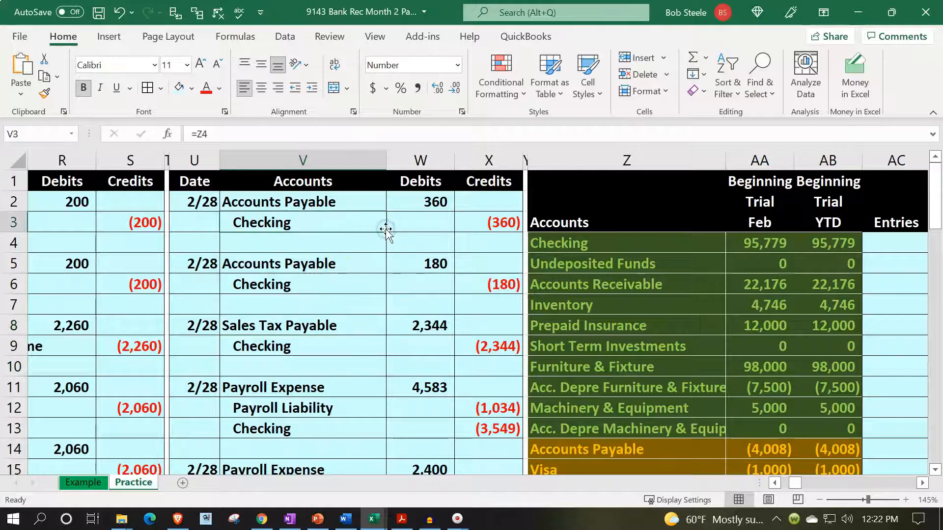
key(Right)
key(Right)
key(Right)
key(Right)
key(Right)
key(Right)
key(Right)
key(Right)
key(Right)
key(Right)
key(Right)
key(Right)
key(Right)
key(Right)
key(Right)
key(Right)
key(Right)
key(Right)
key(Right)
key(Right)
key(Right)
key(Right)
key(Right)
key(Right)
key(Right)
key(Right)
key(Right)
key(Right)
key(Right)
key(Right)
key(Right)
key(Right)
key(Right)
key(Right)
key(Right)
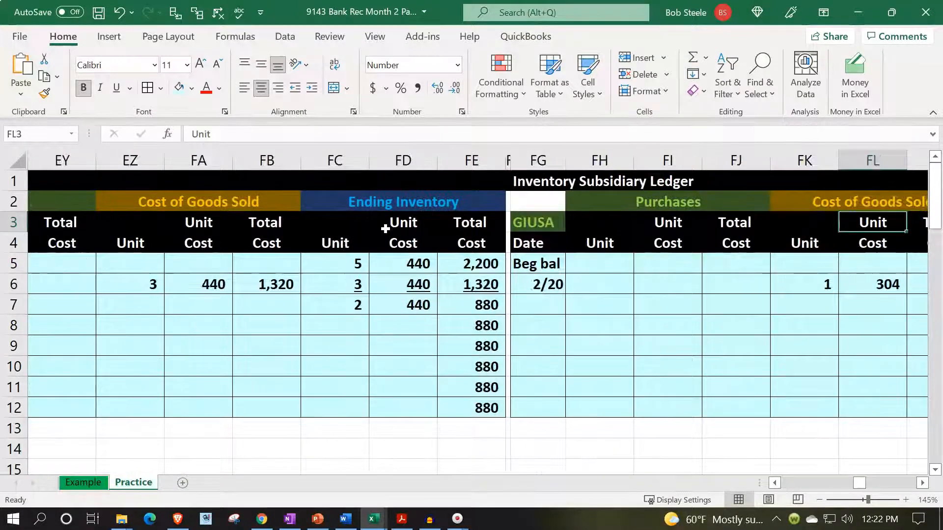
key(Right)
key(Right)
key(Right)
key(Right)
key(Right)
key(Right)
key(Right)
key(Right)
key(Right)
key(Right)
key(Right)
key(Right)
key(Right)
key(Right)
key(Right)
key(Right)
key(Right)
key(Right)
key(Right)
key(Right)
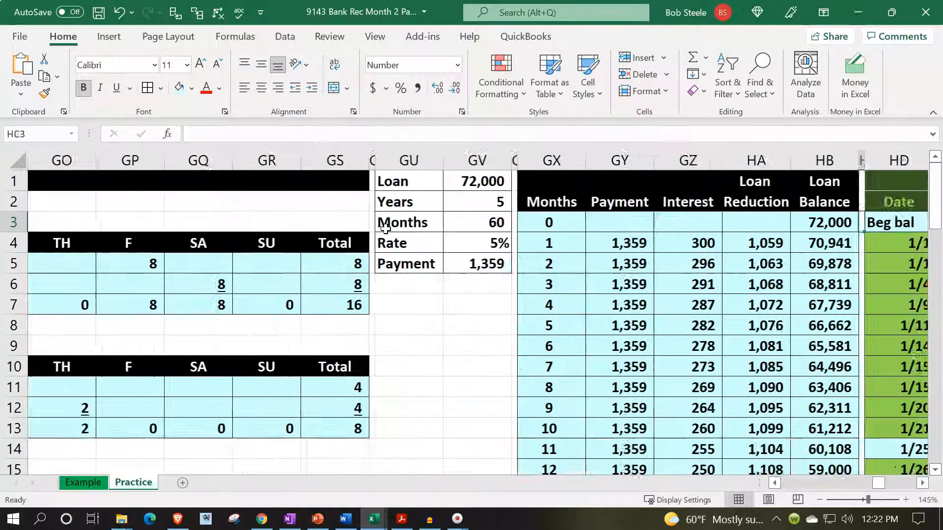
key(Right)
key(Right)
key(Right)
key(Right)
key(Right)
key(Right)
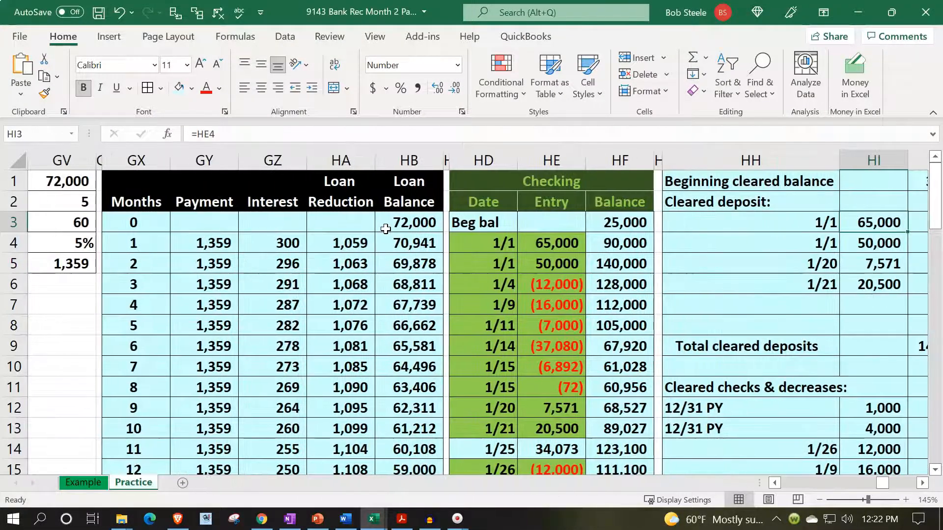
Step: Examine the January bank reconciliation's cleared items, book balance and outstanding items, continuing to the February checking register
key(Right)
key(Right)
key(Right)
key(Right)
key(Right)
key(Right)
key(Right)
key(Right)
key(Right)
key(Right)
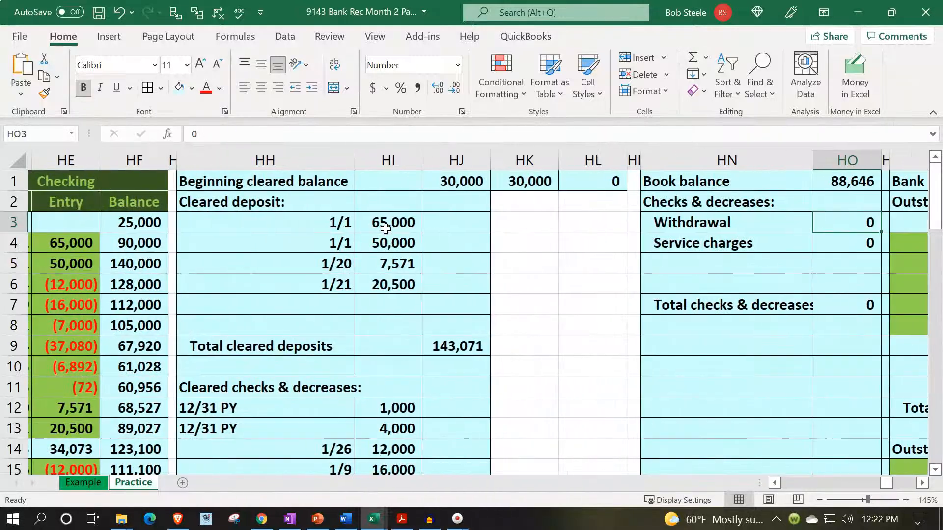
key(Right)
key(Right)
key(Right)
key(Right)
key(Right)
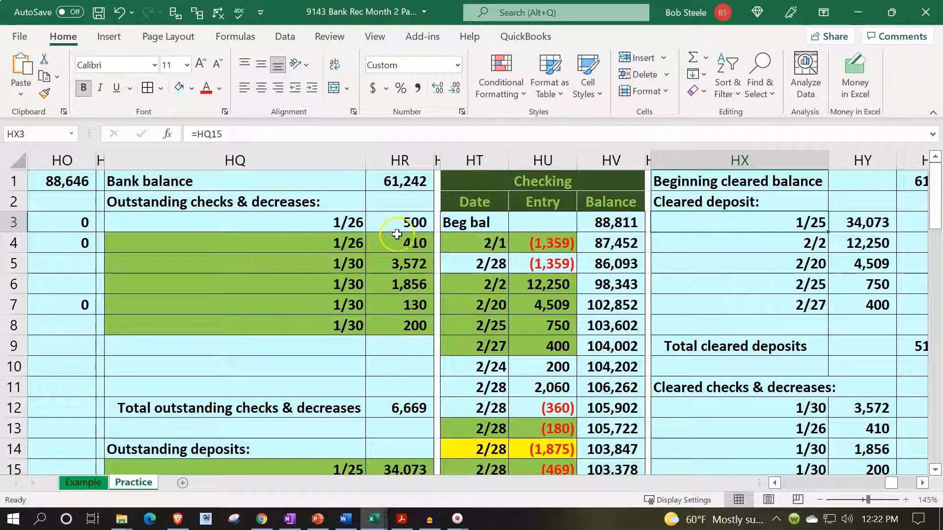
Step: Compare the February checking register's dates and entries with the Bank Stmt Feb.pdf statement in Acrobat Reader, and select the uncleared 2/28 payment in Excel
drag(476, 219, 530, 300)
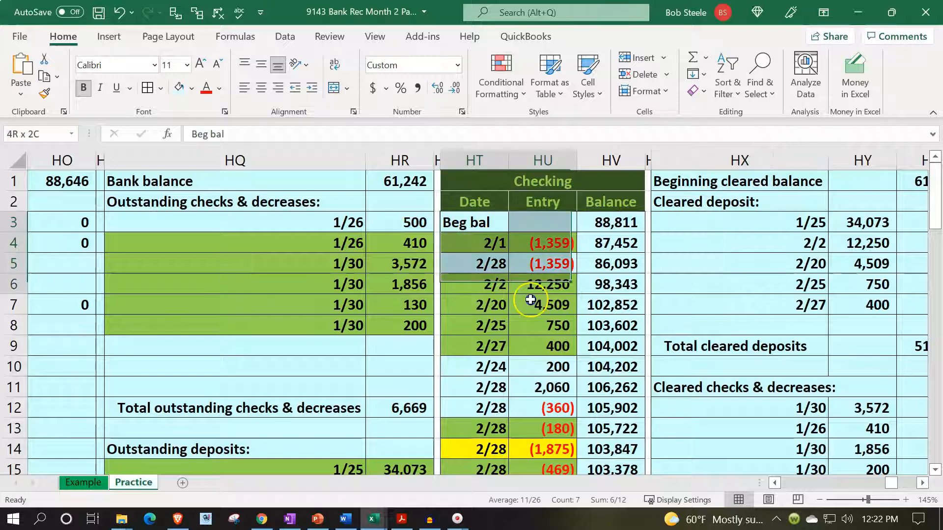
click(401, 519)
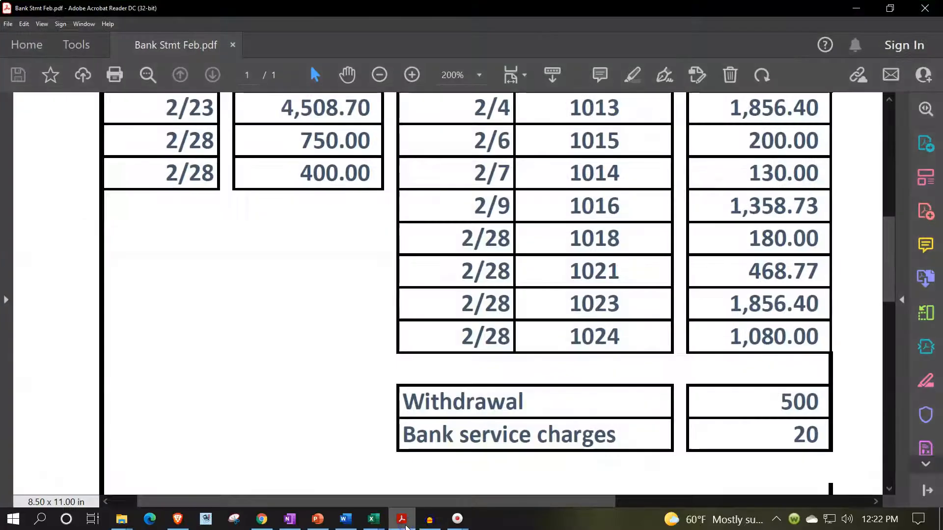
scroll(391, 363, up, 3)
scroll(390, 363, up, 1)
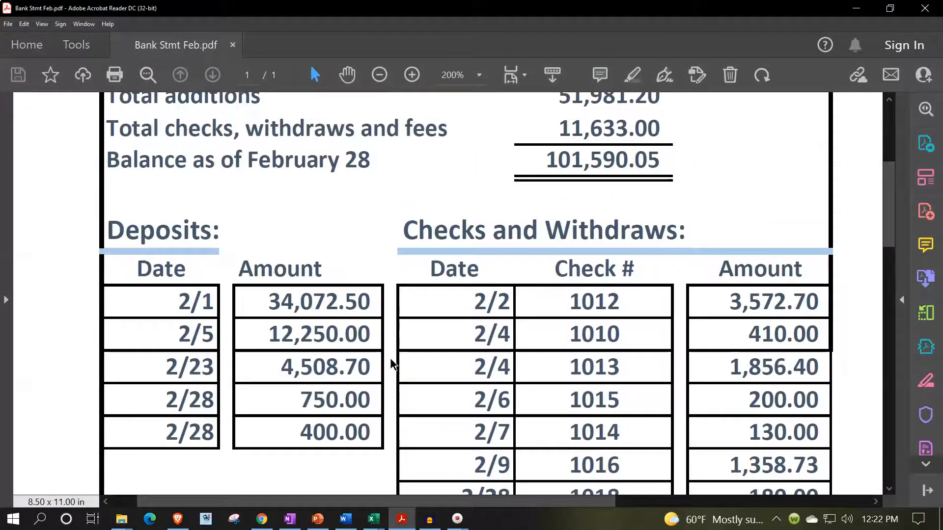
click(403, 521)
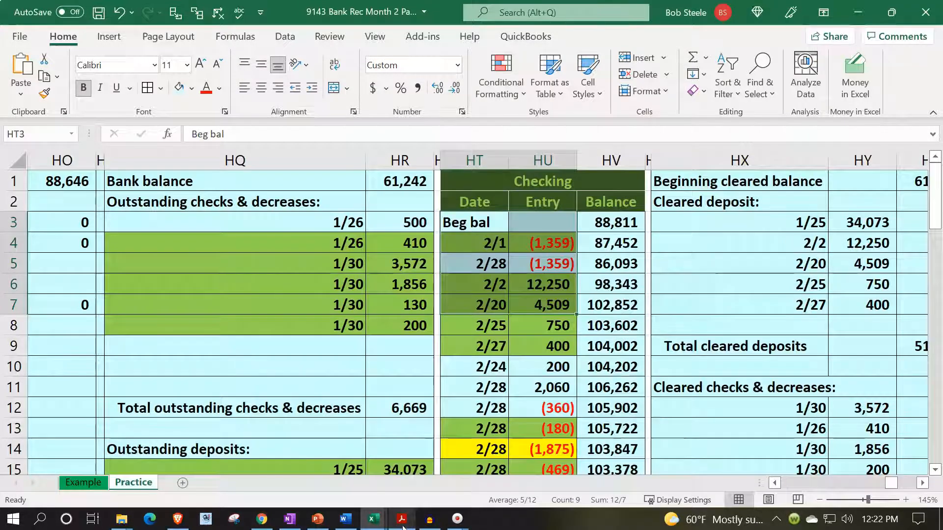
drag(471, 267, 528, 274)
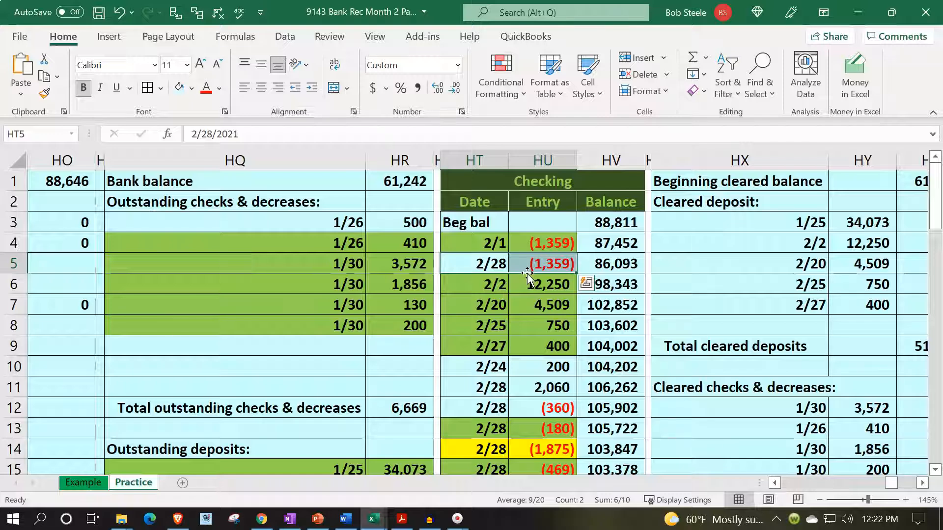
Step: Review the February cleared deposits and book-side withdrawal and service charges, and consult the bank statement in Acrobat Reader before returning to Excel
key(Right)
key(Right)
key(Right)
key(Right)
key(Right)
key(Right)
key(Right)
key(Right)
key(Right)
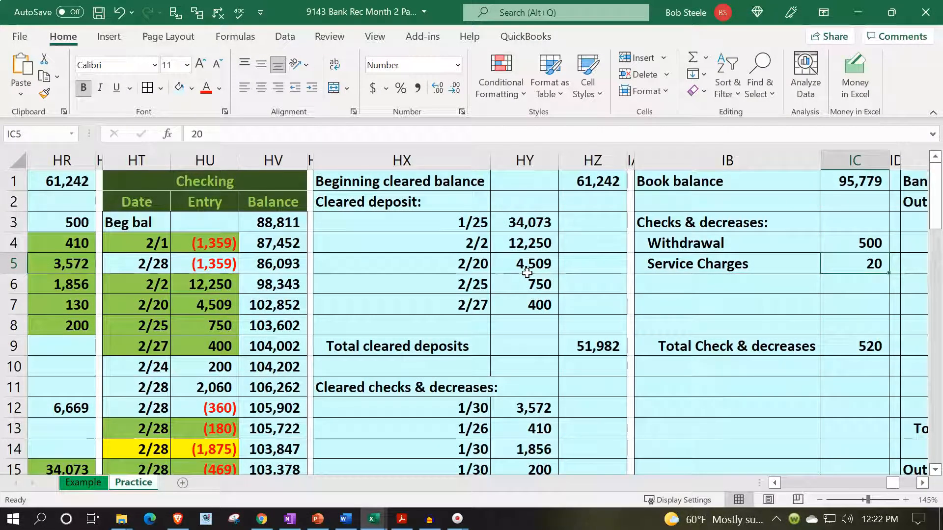
click(402, 521)
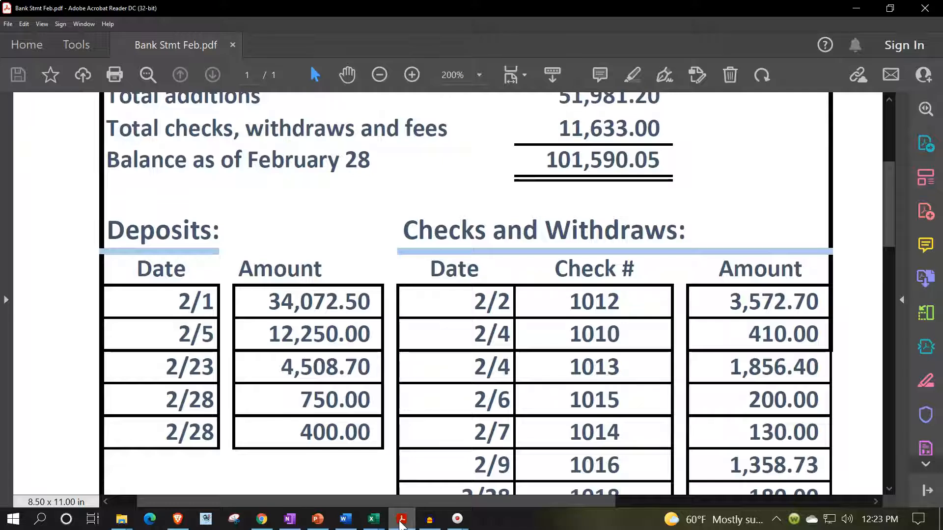
click(402, 520)
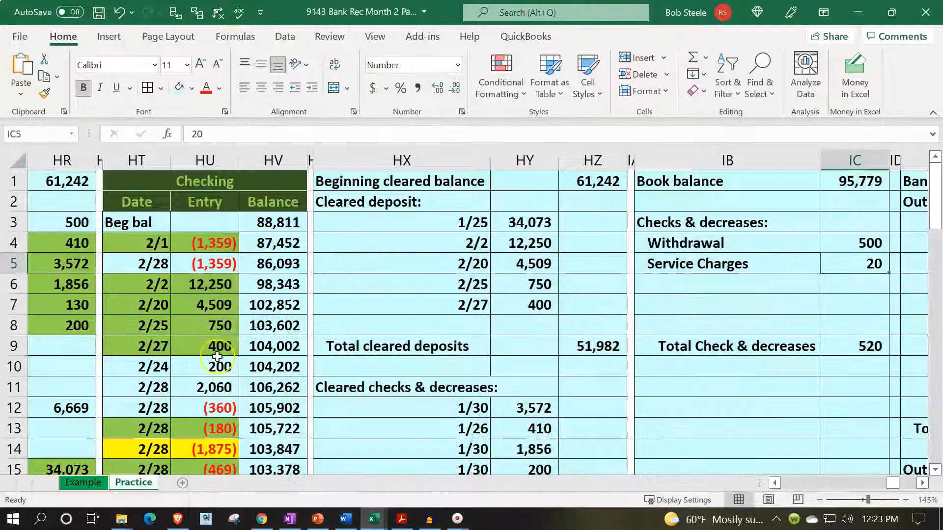
Step: Check the 1/26 outstanding item, then compare the beginning cleared balance and total cleared deposits with the bank statement's summary
click(67, 223)
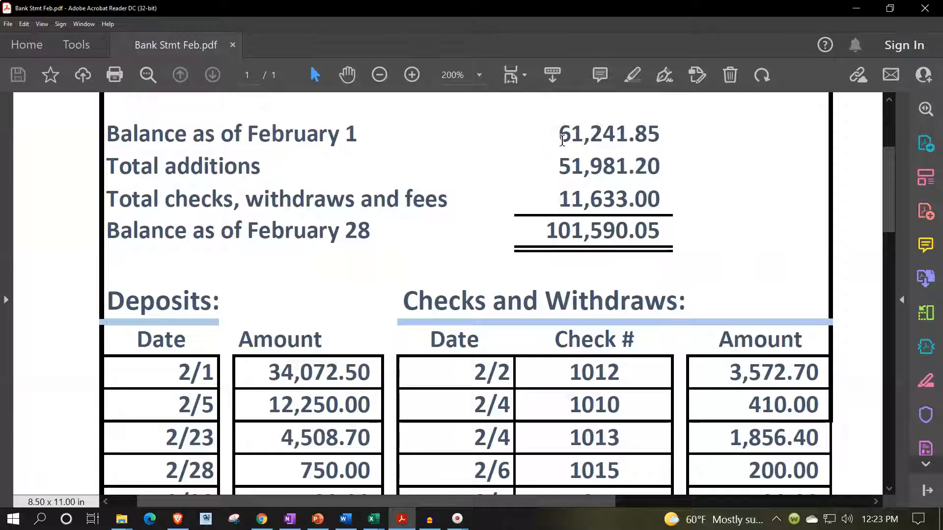
click(405, 521)
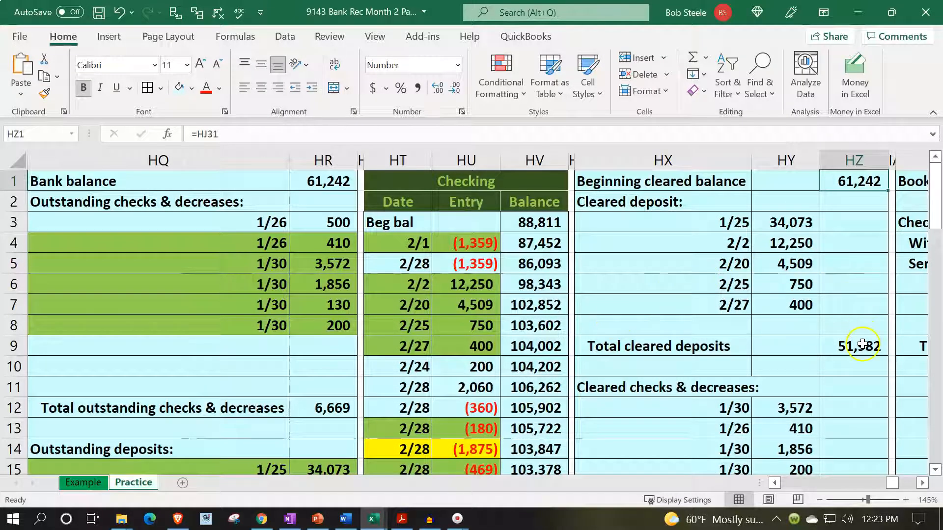
click(863, 344)
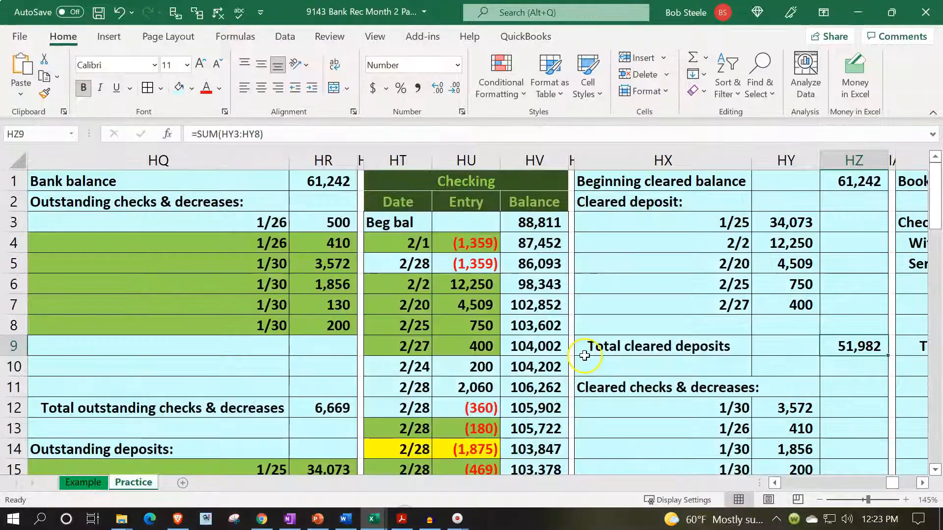
scroll(813, 348, down, 2)
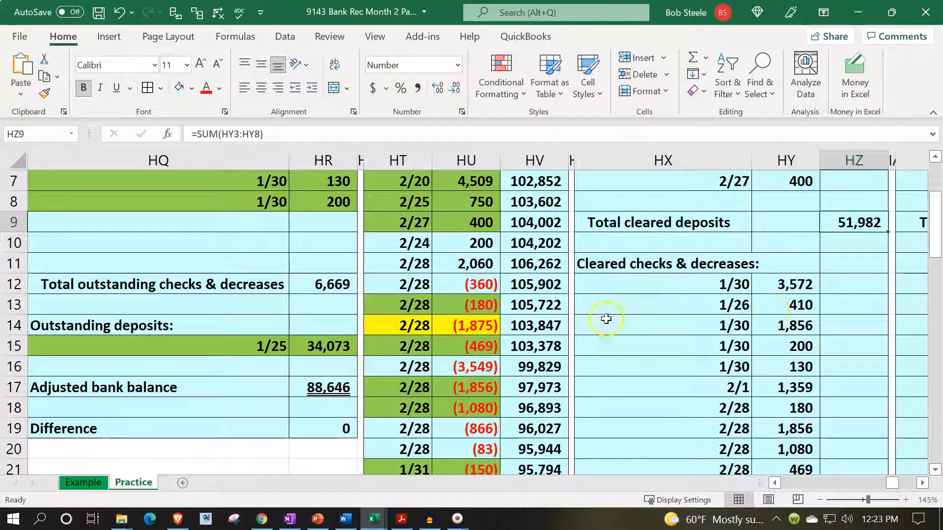
Step: Compare the cleared checks and decreases with the statement's checks, withdrawal and service charges, and inspect the reconciliation difference in HZ33
click(402, 519)
scroll(604, 369, down, 3)
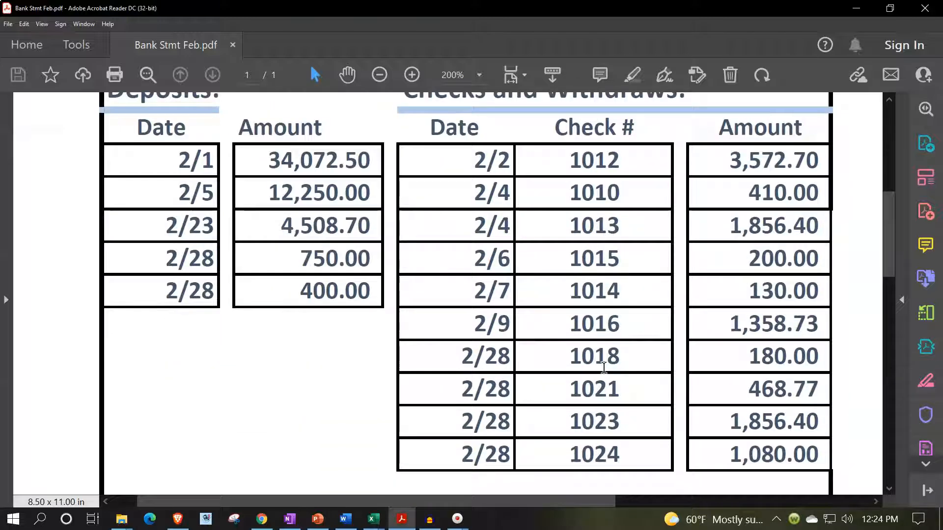
scroll(605, 369, down, 2)
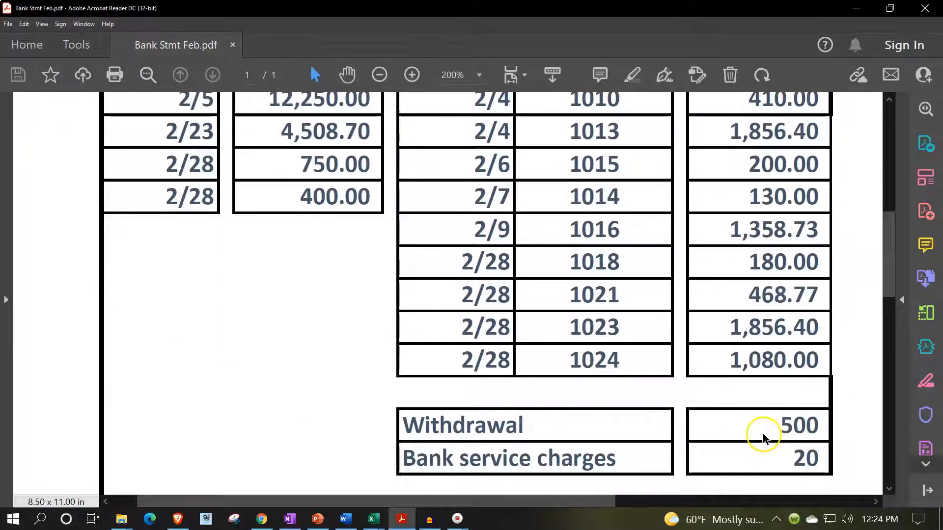
click(410, 518)
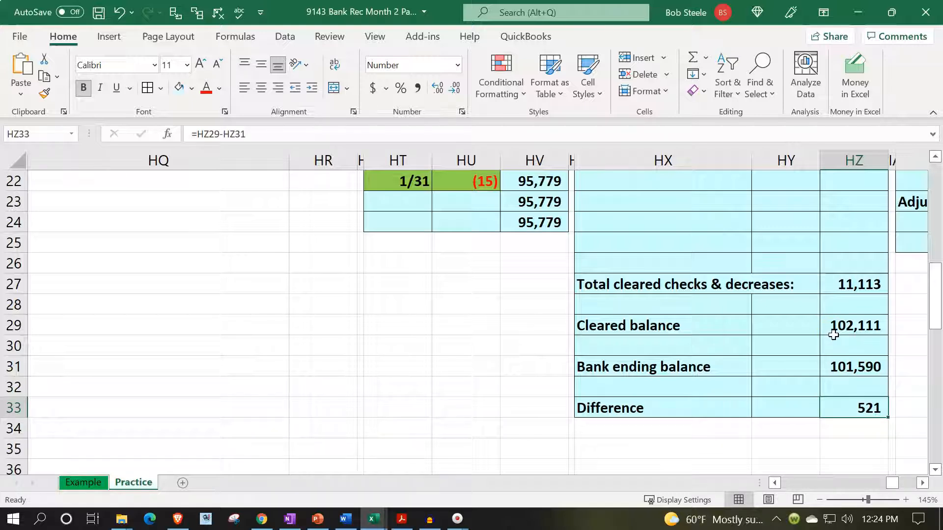
click(841, 406)
scroll(841, 407, up, 2)
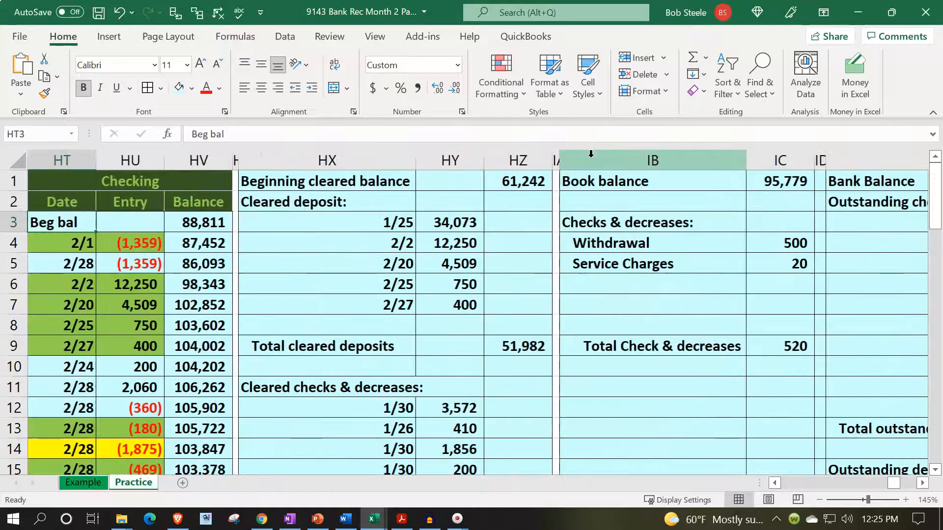
Step: Review the February book balance adjustments and the outstanding checks and decreases listed under the bank balance in IE3:IF9
key(Down)
key(Down)
key(Right)
key(Right)
key(Right)
key(Right)
key(Right)
key(Right)
key(Right)
key(Right)
key(Right)
key(Right)
key(Right)
key(Right)
key(Right)
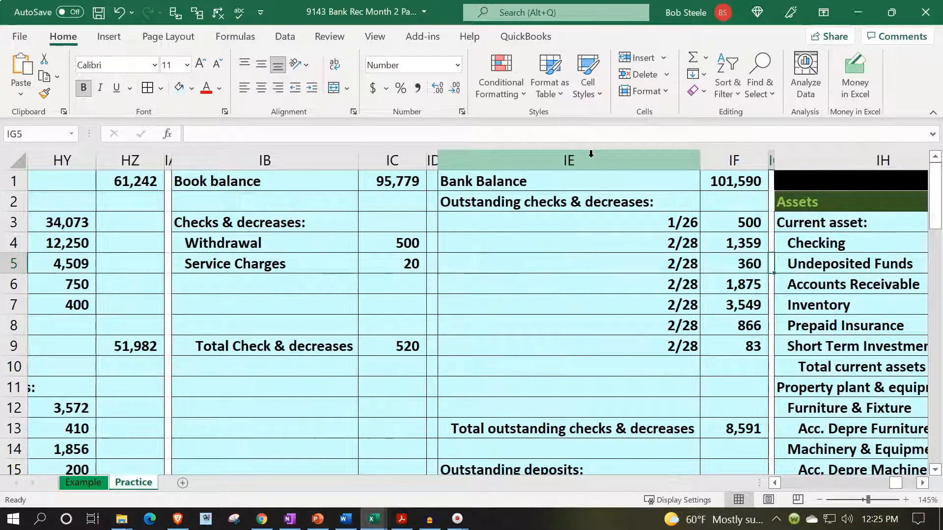
click(640, 316)
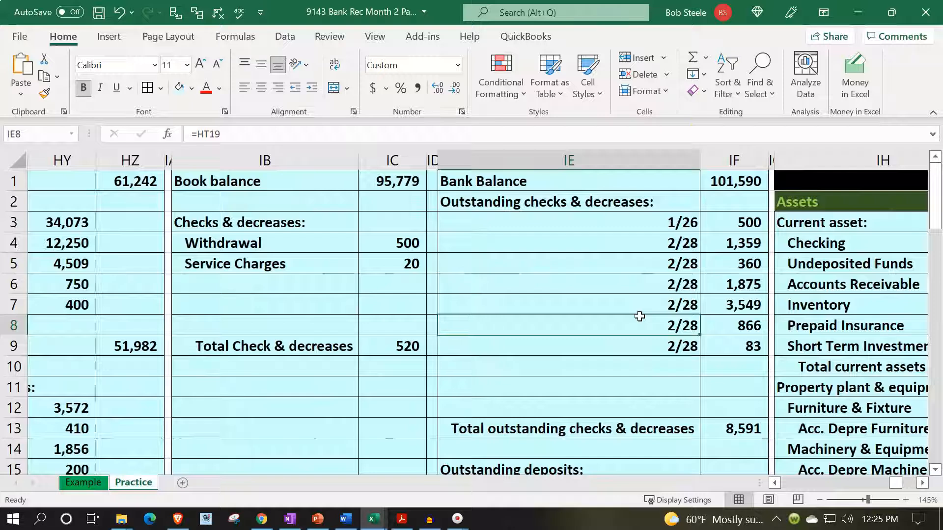
drag(575, 221, 717, 342)
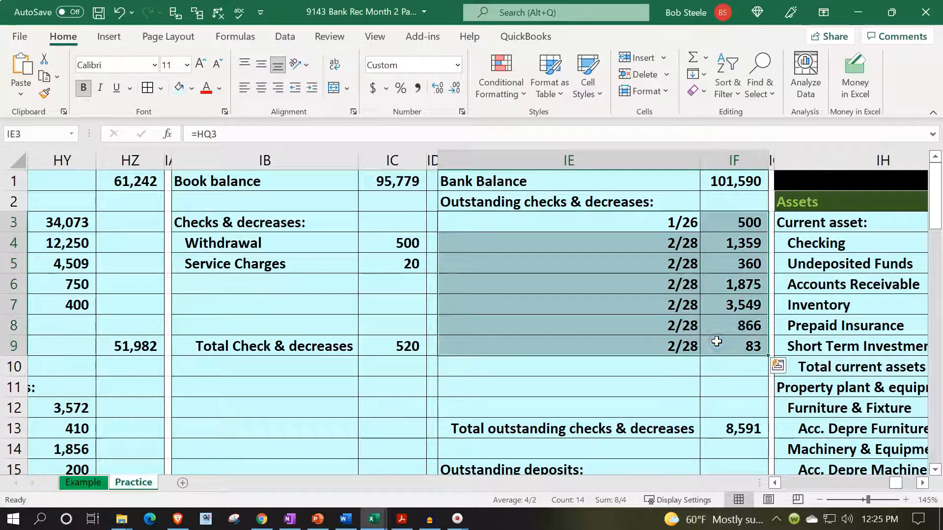
click(717, 342)
Step: Examine the total outstanding checks, outstanding deposits, adjusted bank balance and difference down column IF to IF25
key(Down)
key(Down)
key(Down)
key(Down)
key(Down)
key(Down)
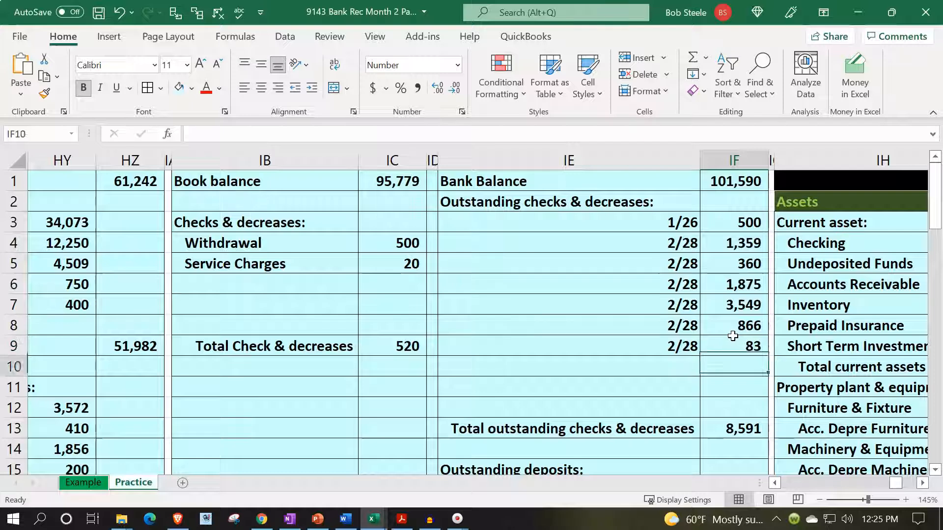
key(Down)
key(Down)
key(Down)
key(Down)
key(Down)
key(Down)
key(Down)
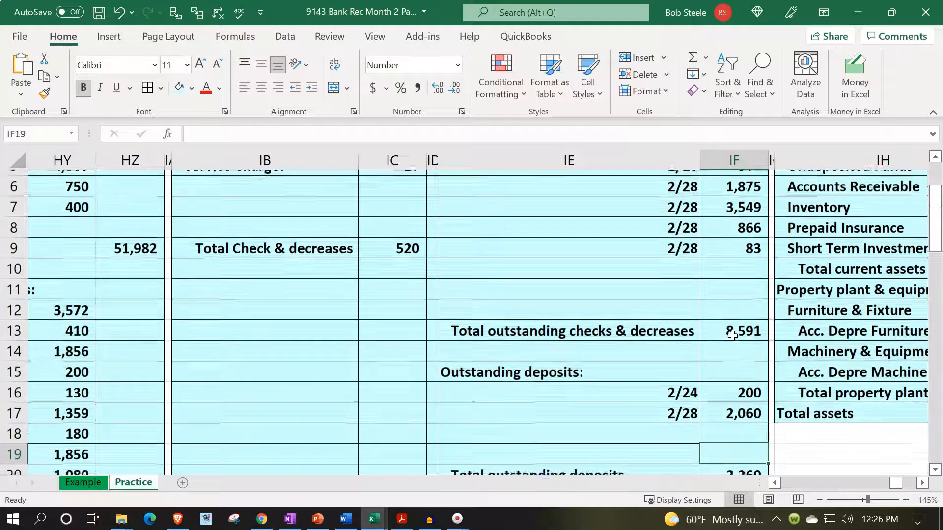
key(Down)
key(Down)
key(Down)
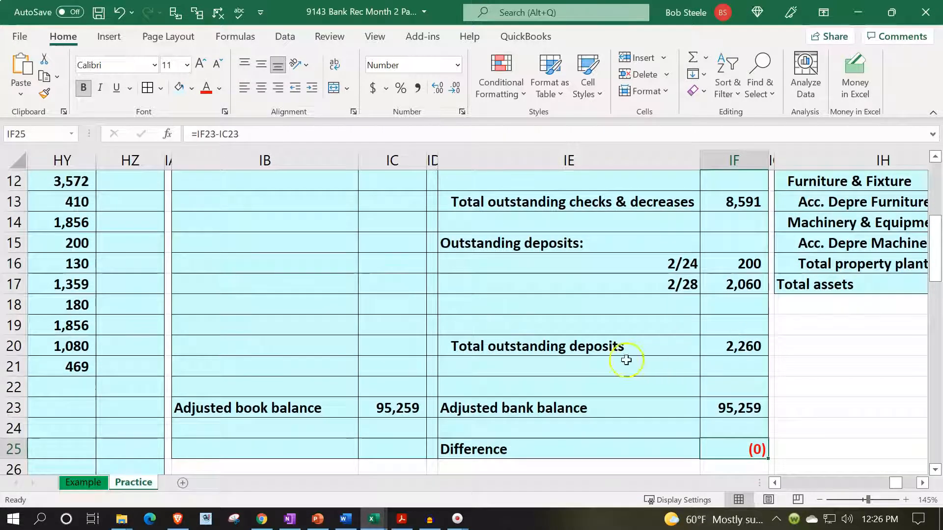
Step: Copy the journal entry columns U:X and insert the copy before the spacer column Y
scroll(282, 320, up, 4)
click(282, 320)
key(Left)
key(Left)
key(Left)
key(Left)
key(Left)
key(Left)
key(Left)
key(Left)
key(Left)
key(Left)
key(Left)
key(Left)
key(Left)
key(Left)
key(Left)
key(Left)
key(Left)
key(Left)
key(Left)
key(Left)
key(Left)
key(Left)
key(Left)
key(Left)
key(Left)
key(Left)
key(Left)
key(Left)
key(Left)
key(Left)
key(Left)
key(Left)
key(Left)
key(Left)
key(Left)
key(Left)
key(Left)
key(Left)
key(Left)
key(Left)
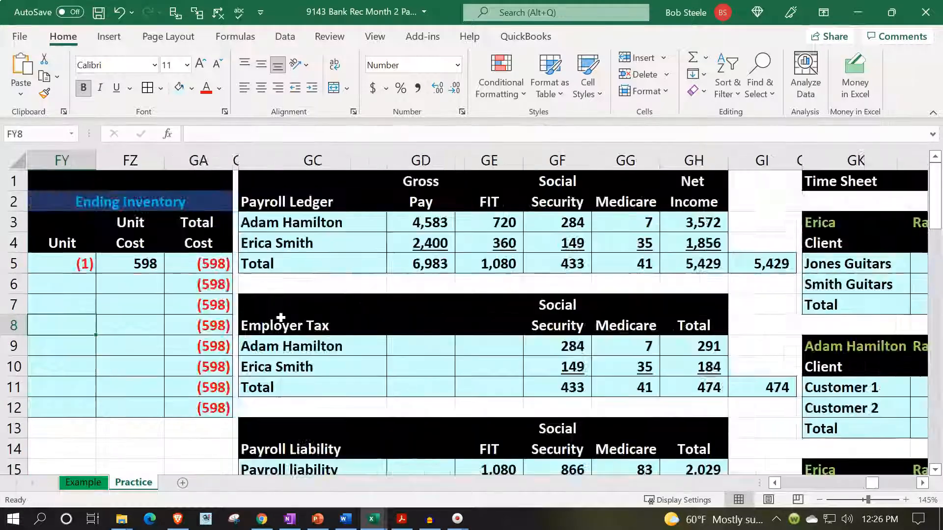
key(Left)
key(Left)
key(Left)
key(Left)
key(Left)
key(Left)
key(Left)
key(Left)
key(Left)
key(Left)
key(Left)
key(Left)
key(Left)
key(Left)
key(Left)
key(Left)
key(Left)
key(Left)
key(Left)
key(Left)
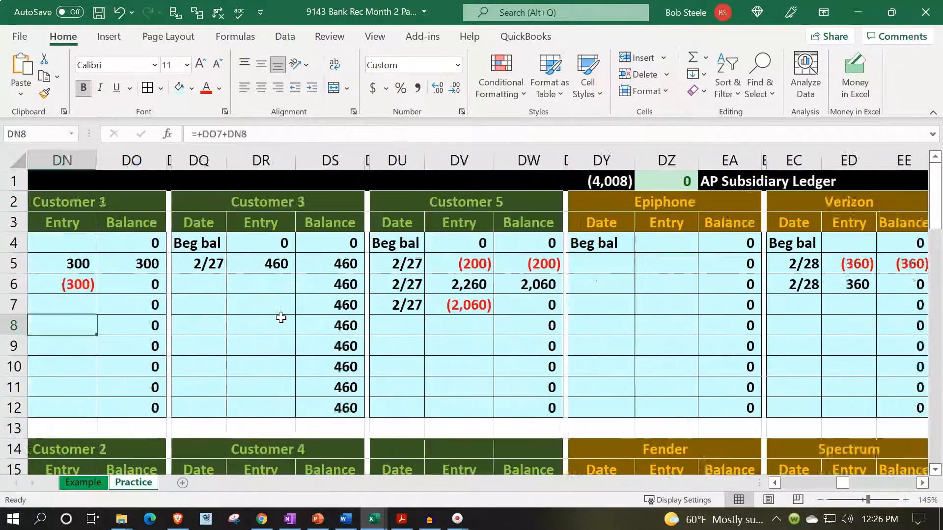
key(Left)
key(Left)
key(Left)
key(Left)
key(Left)
key(Left)
key(Left)
key(Left)
key(Left)
key(Left)
key(Left)
key(Left)
key(Left)
key(Left)
key(Left)
key(Left)
key(Left)
key(Left)
key(Left)
key(Left)
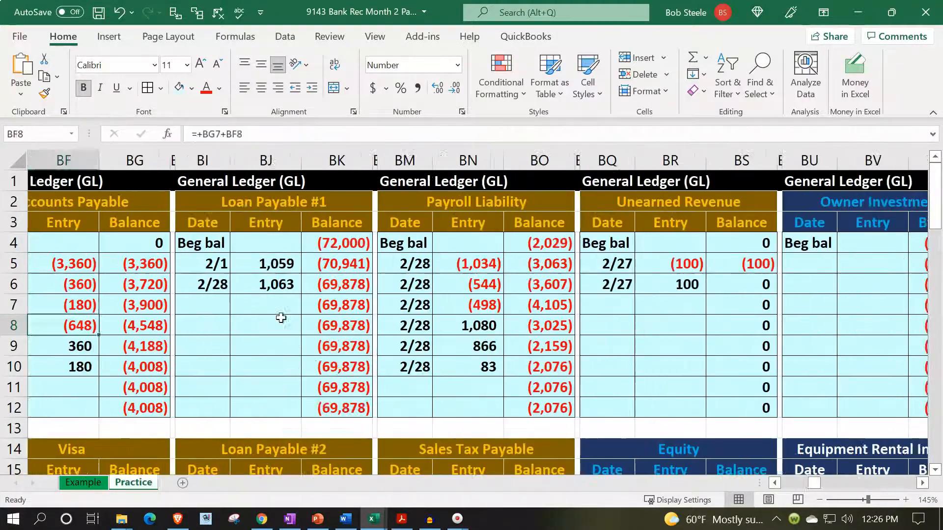
key(Down)
key(Down)
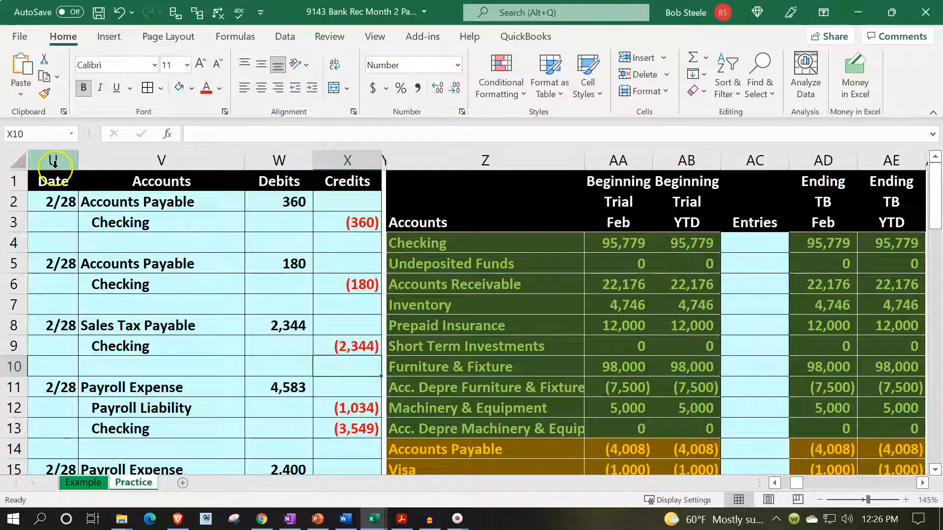
drag(53, 160, 344, 158)
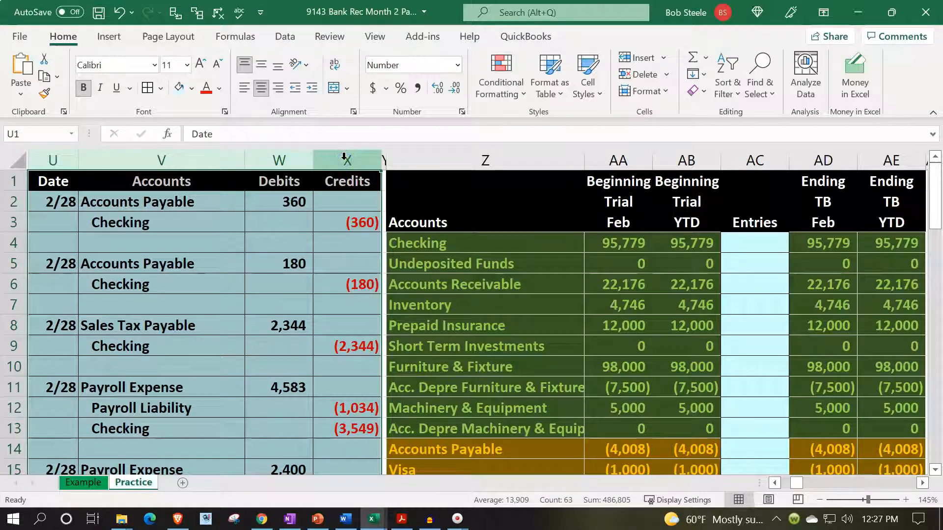
right_click(343, 158)
click(374, 206)
right_click(384, 160)
click(434, 286)
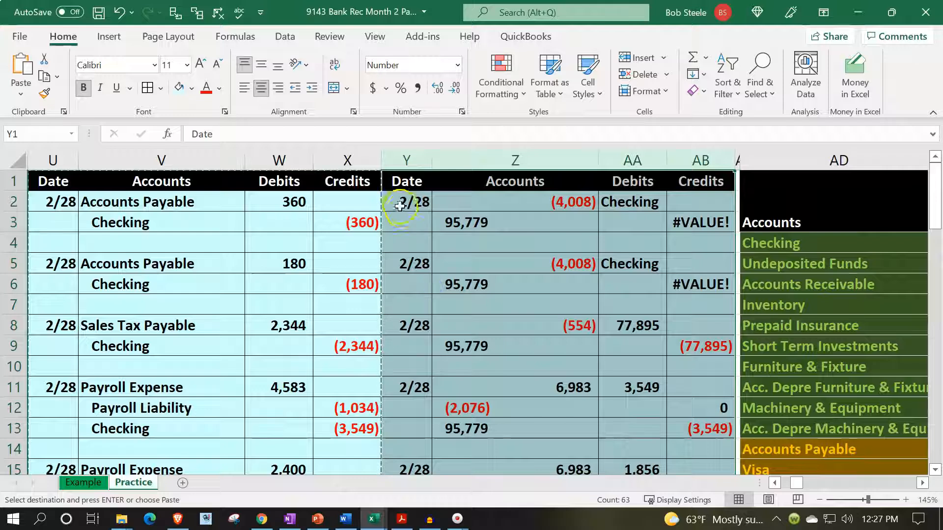
Step: Copy the narrow spacer column AC and insert it before column Y to separate the two journal blocks
click(399, 158)
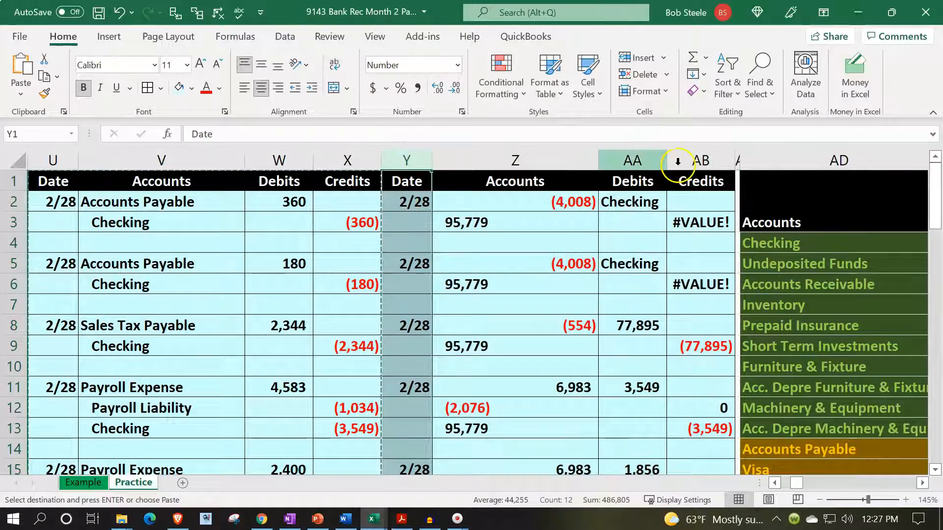
click(737, 160)
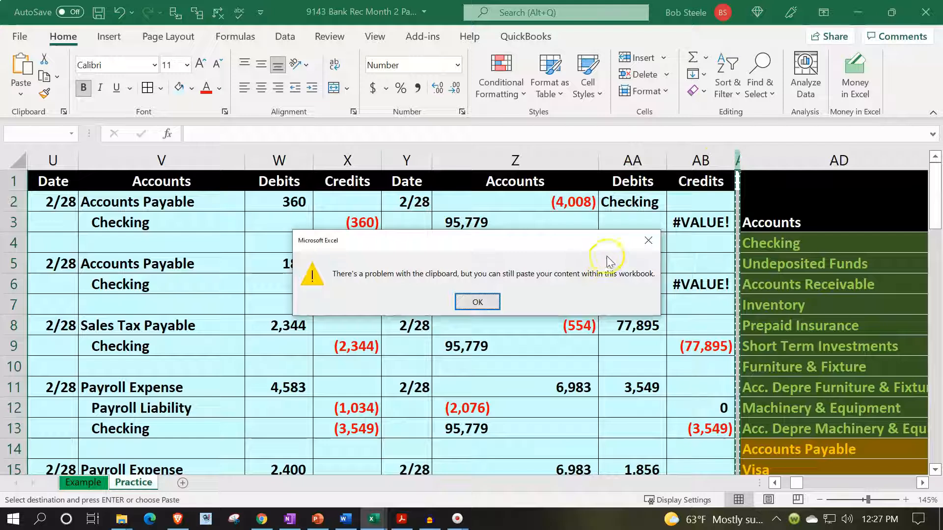
click(647, 241)
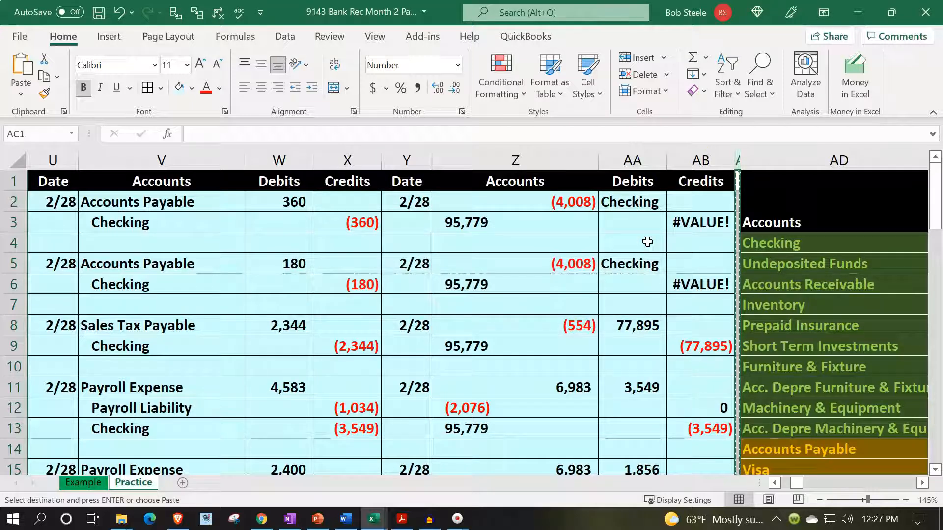
click(403, 162)
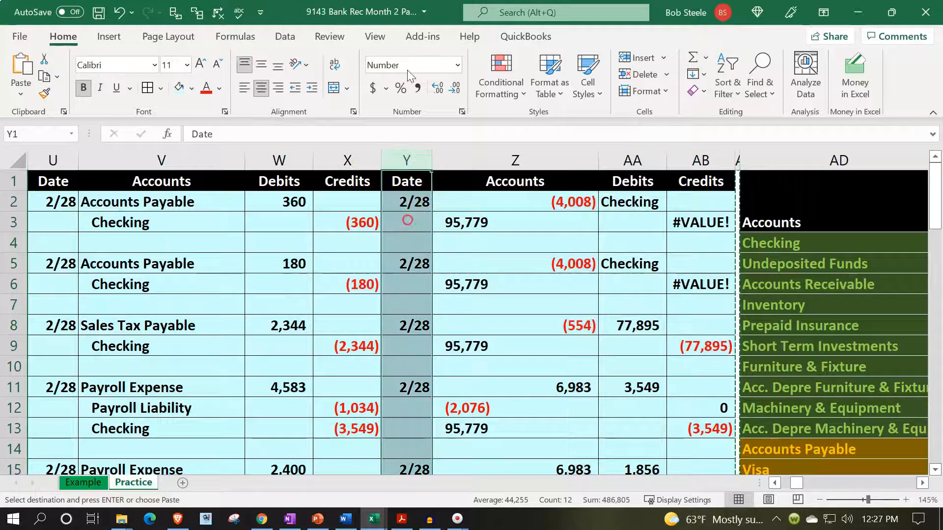
right_click(408, 220)
click(471, 344)
Step: Paint uniform cell formatting over the copied journal entries in Z2:AC38 and clear their contents
mouse_move(53, 202)
mouse_down()
mouse_move(303, 436)
mouse_move(320, 483)
mouse_move(318, 393)
mouse_up()
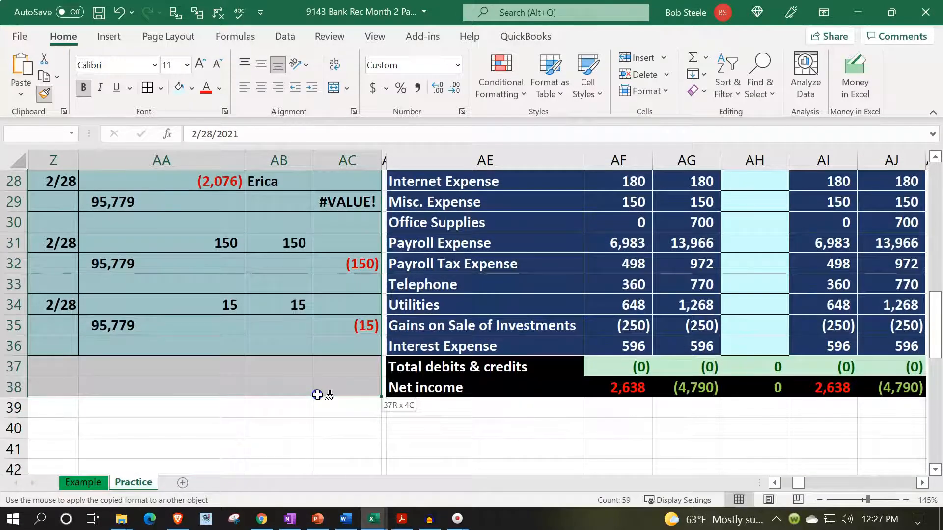
scroll(318, 394, up, 9)
click(321, 392)
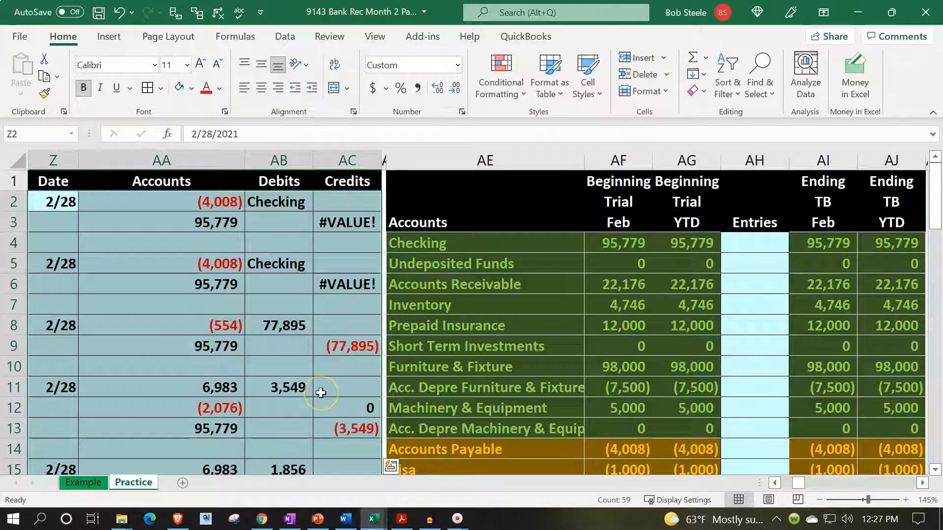
Step: Check the withdrawal and bank service charges on the February bank statement in Adobe Acrobat, and return to the Excel workbook
click(402, 518)
click(405, 485)
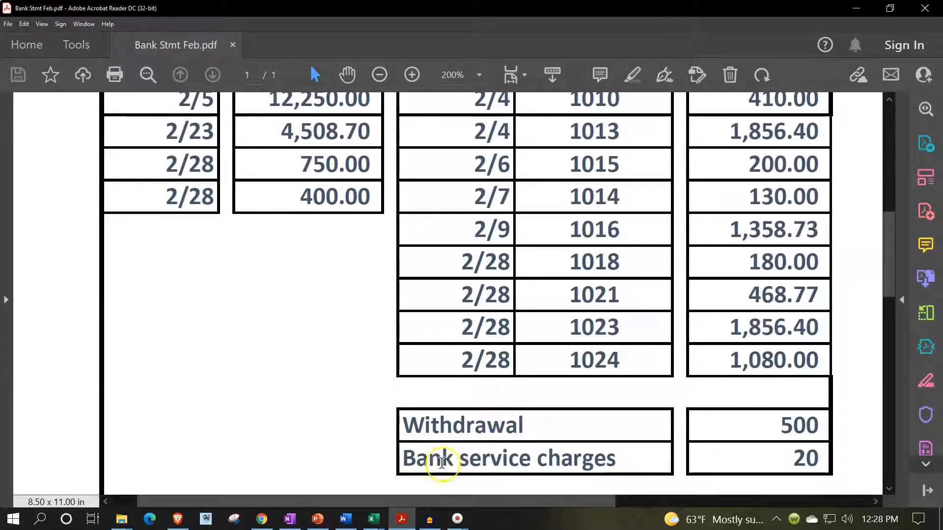
click(401, 521)
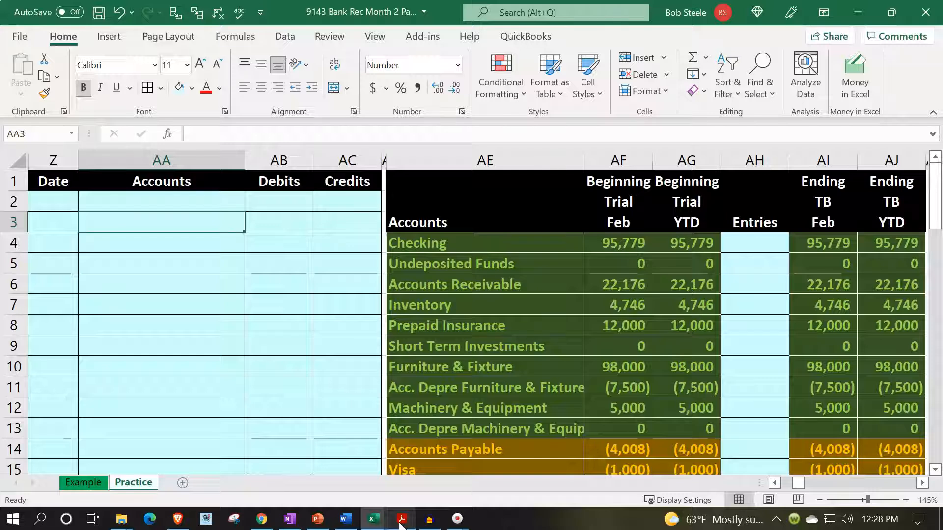
Step: Enter the date 2/28 in Z2 for the new journal entry
key(Left)
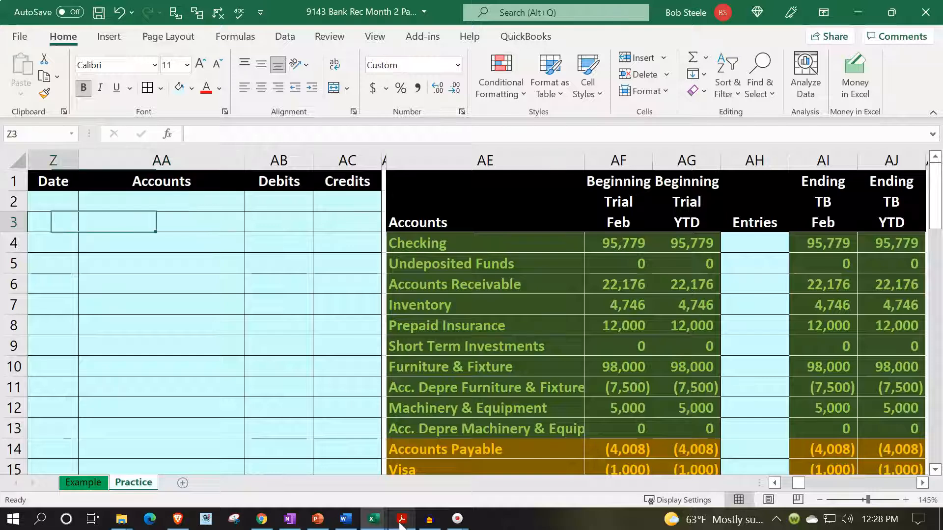
key(Up)
text(2/28)
key(Tab)
Step: Link AA3 to the Checking account name in AE4 and indent it as the credit line
double_click(161, 221)
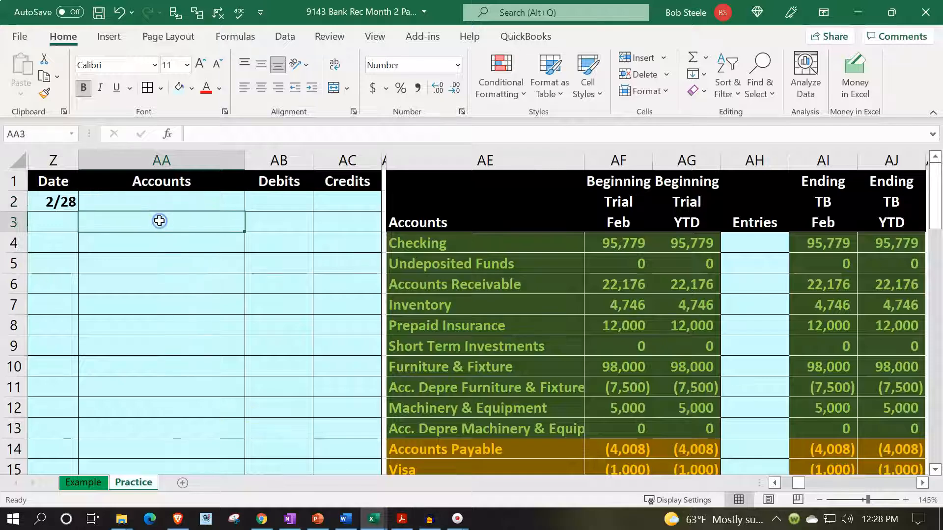
text(=)
key(Right)
key(Right)
key(Right)
key(Right)
key(Down)
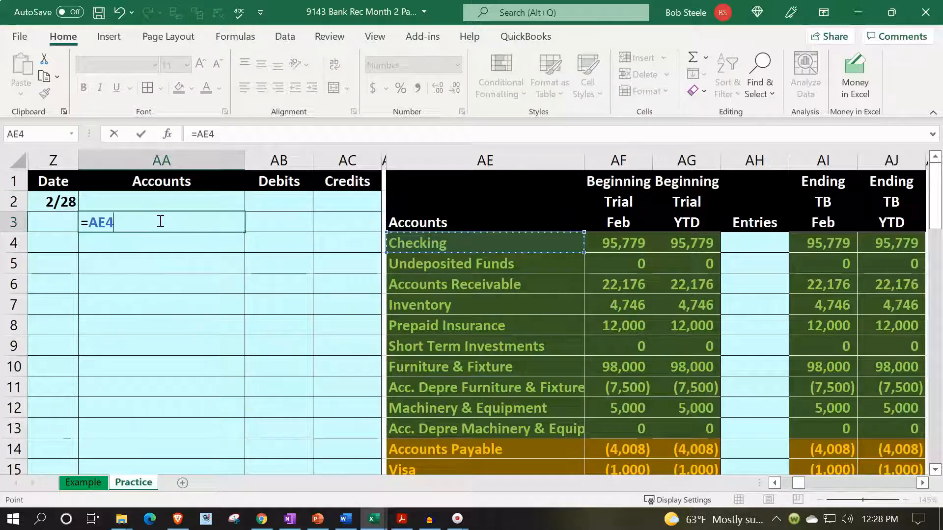
key(ctrl+Return)
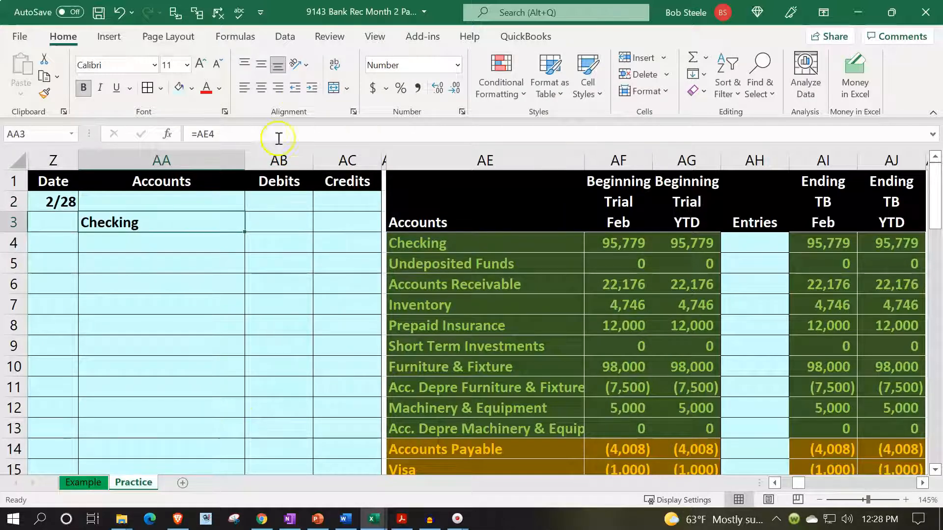
click(307, 90)
Step: Insert blank trial balance cells above Owner Investment in AE22:AJ22, shifting the existing cells down
scroll(464, 348, down, 4)
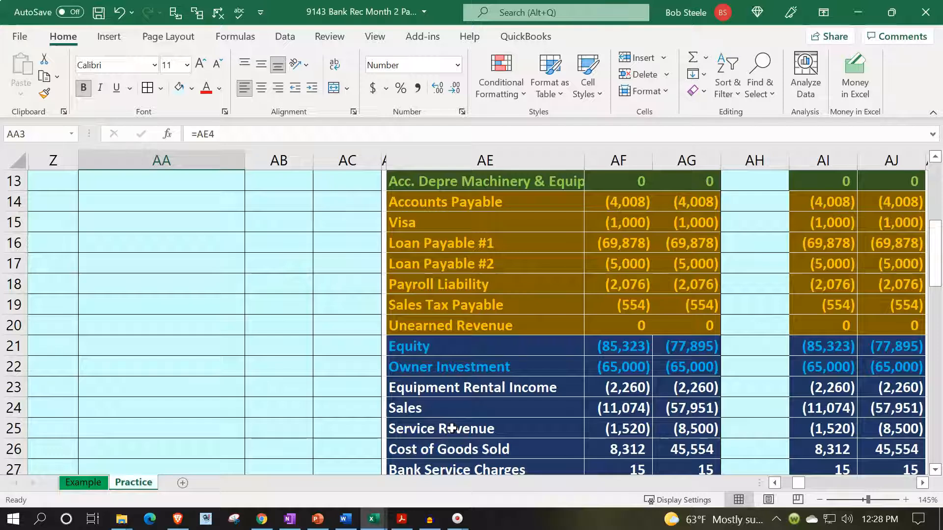
scroll(452, 429, down, 1)
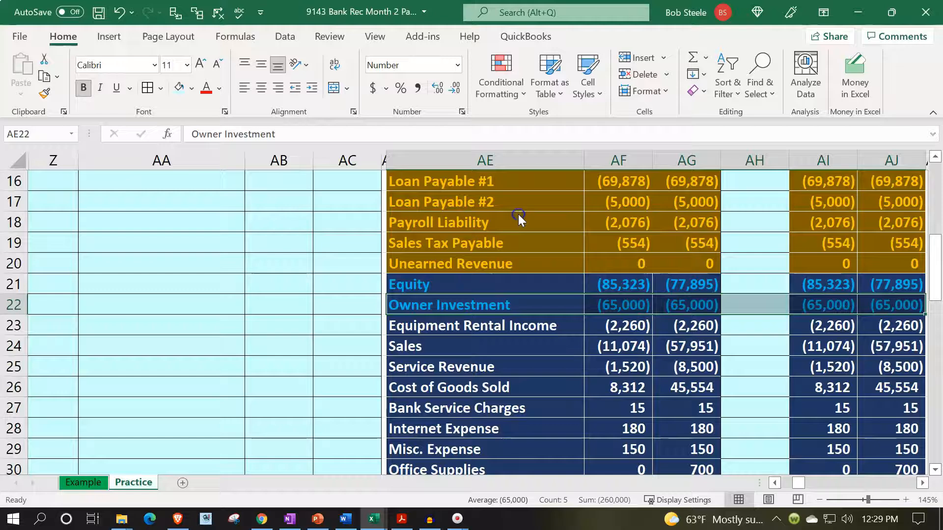
click(518, 216)
click(487, 229)
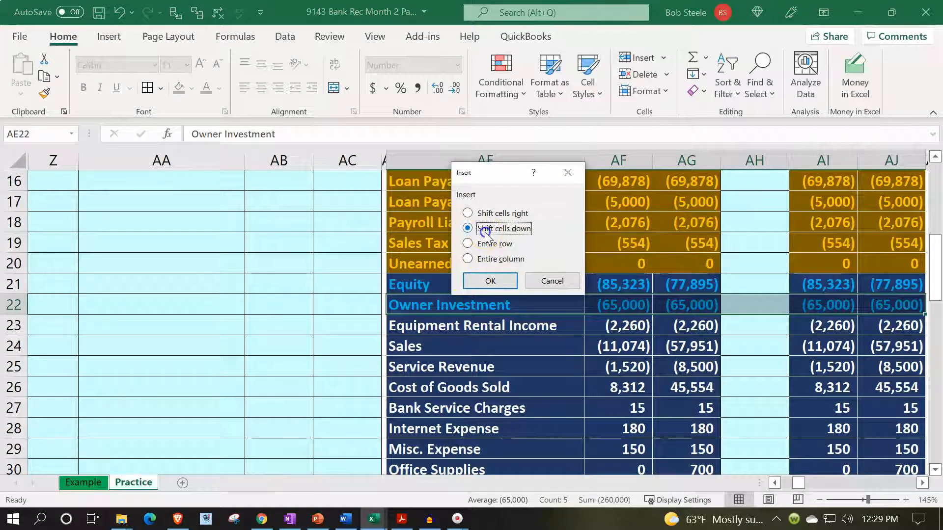
click(490, 281)
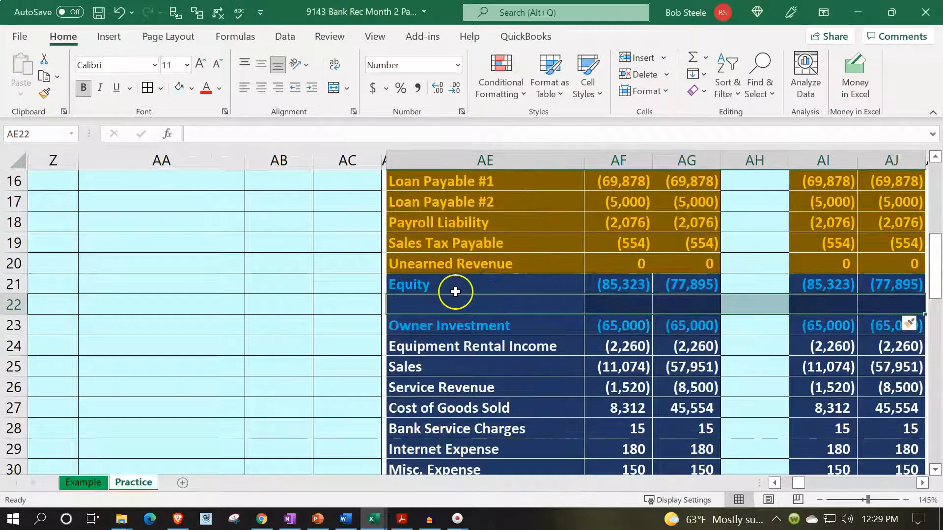
Step: Name the new account in AE22 Draws and enter 0 for its beginning Feb and YTD balances
click(437, 302)
text(Dre)
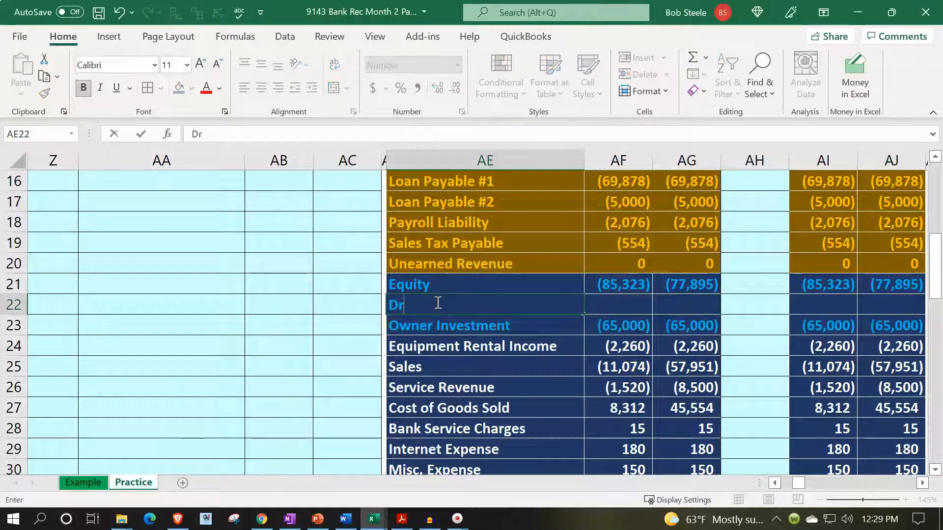
key(BackSpace)
text(aws)
key(Tab)
text(0)
key(Tab)
text(0)
key(Left)
Step: Link the debit account name in AA2 to the Draws account in AE22
key(Left)
key(Left)
key(Left)
key(Up)
key(Up)
key(Up)
key(Up)
key(Up)
key(Up)
key(Up)
key(Up)
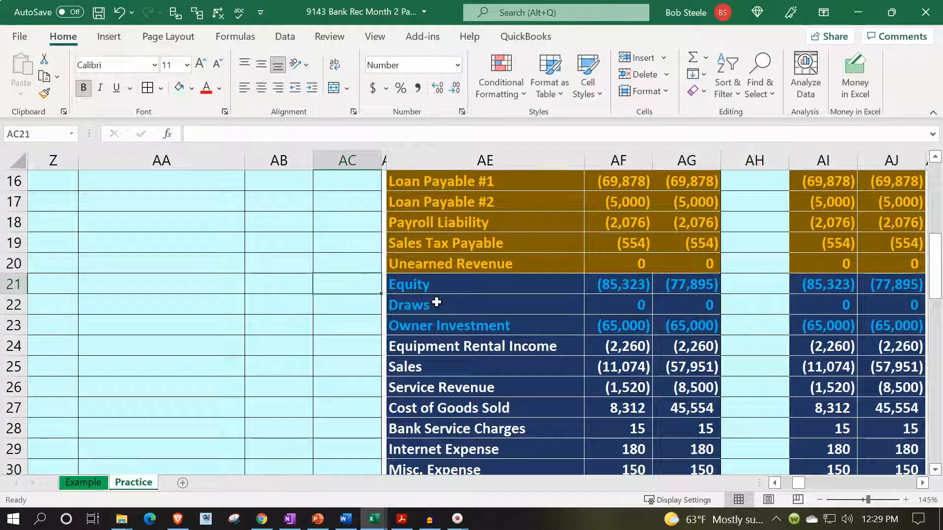
key(Up)
key(Up)
key(Up)
key(Up)
key(Up)
key(Up)
key(Up)
key(Up)
key(Up)
key(Up)
key(Up)
key(Up)
key(Up)
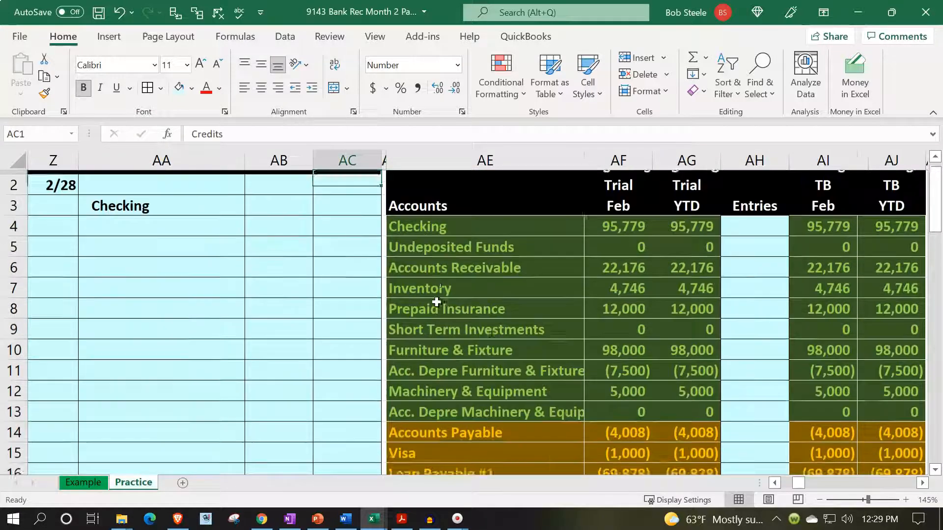
key(Left)
key(Left)
key(Down)
text(=)
key(Down)
key(Down)
key(Down)
key(Down)
key(Down)
key(Down)
key(Tab)
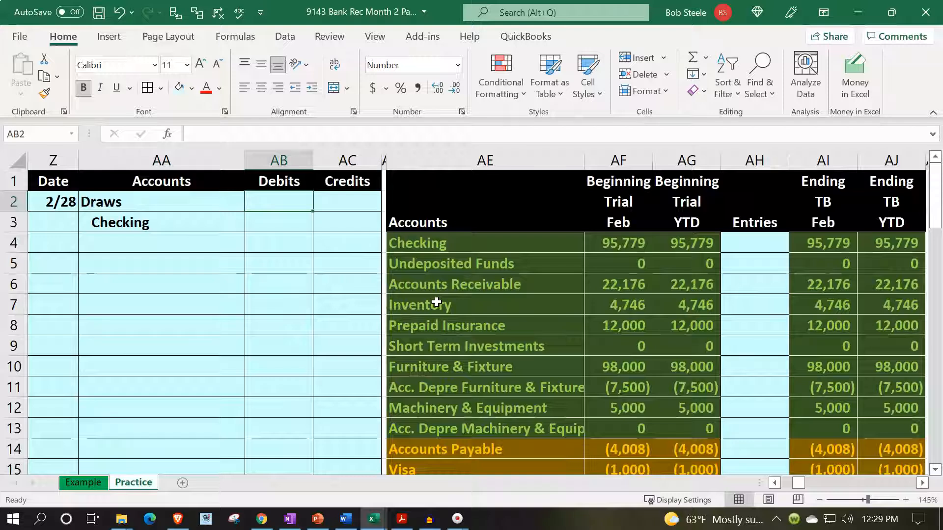
Step: Enter a 500 debit for Draws in AB2 and credit Checking in AC3 with the negative of AB2
text(500)
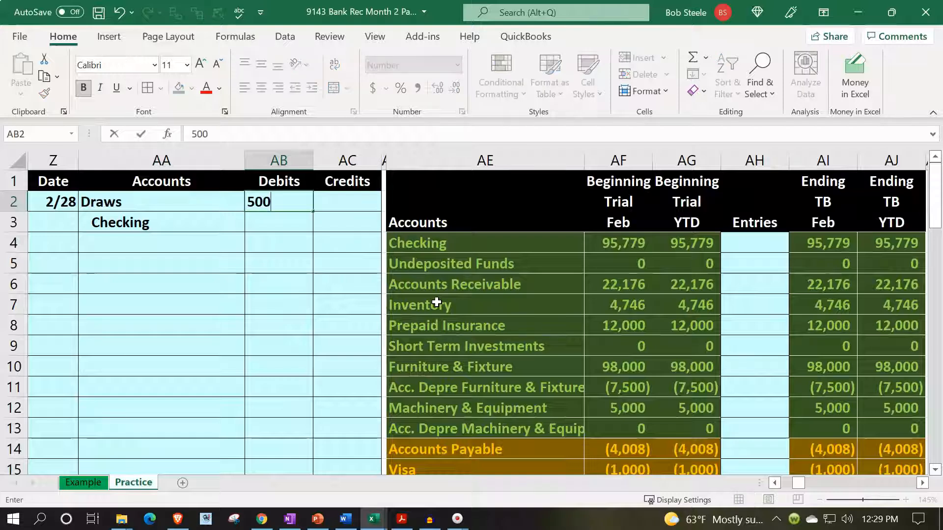
key(Tab)
key(Down)
text(-)
key(Left)
key(Up)
key(Return)
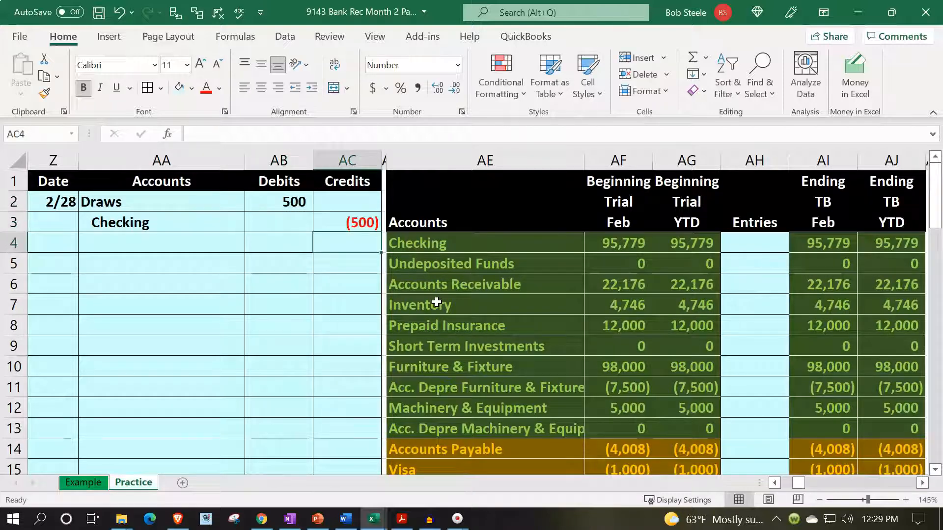
Step: Post the Draws debit to the trial balance by linking the Entries cell AH22 to AB2
click(409, 521)
click(409, 521)
key(Left)
key(Left)
key(Down)
key(Down)
key(Down)
key(Down)
key(Down)
key(Down)
key(Down)
key(Down)
key(Down)
key(Down)
key(Down)
key(Down)
key(Down)
key(Down)
key(Down)
key(Down)
key(Down)
key(Down)
key(Down)
key(Down)
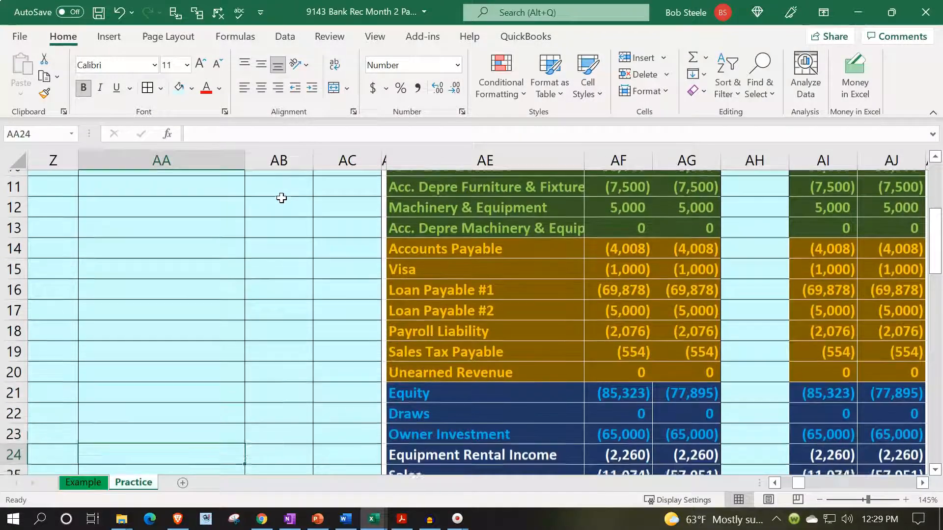
key(Right)
key(Right)
key(Right)
key(Right)
key(Up)
key(Up)
key(Right)
key(Right)
key(Right)
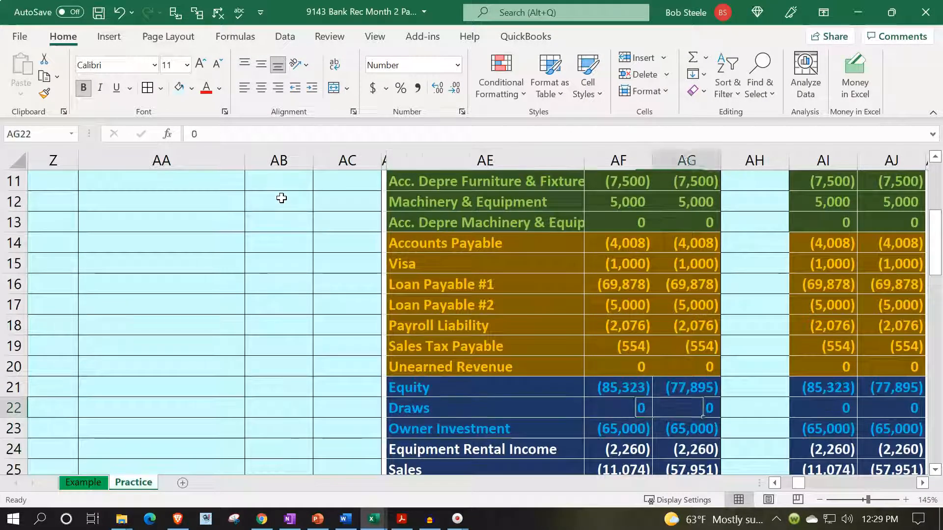
text(=)
key(Left)
key(Left)
key(Left)
key(Left)
key(Up)
key(Up)
key(Up)
key(Up)
key(Up)
key(Up)
key(Up)
key(Up)
key(Up)
key(Up)
key(Up)
key(Up)
key(Up)
key(Up)
key(Up)
key(Up)
key(Up)
key(Up)
key(Up)
key(Up)
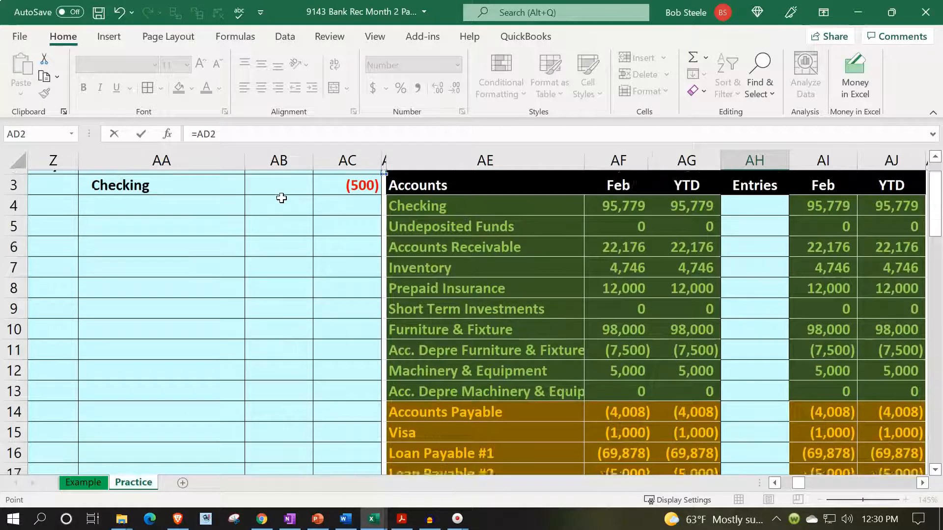
key(Left)
key(Left)
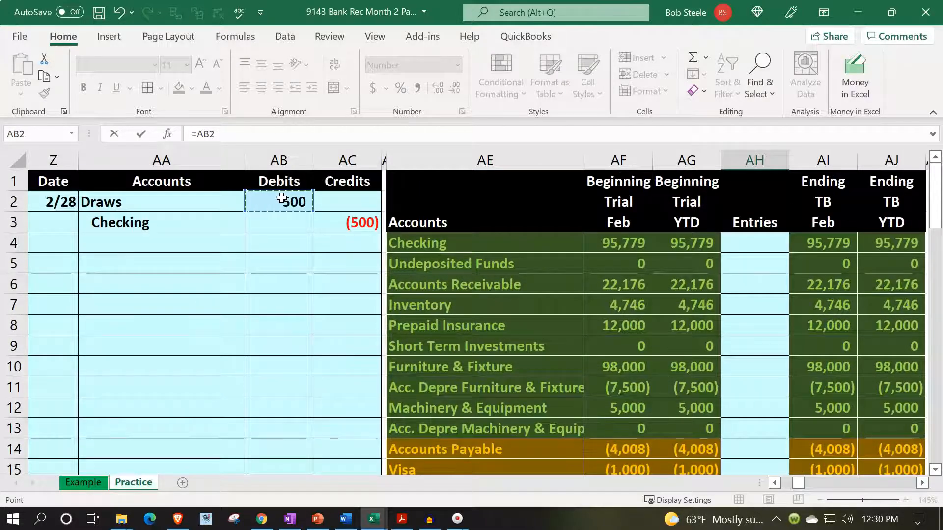
key(Return)
key(Up)
key(Right)
Step: Post the Checking credit to the trial balance by linking the Entries cell AH4 to AC3
scroll(164, 324, down, 1)
scroll(160, 309, up, 4)
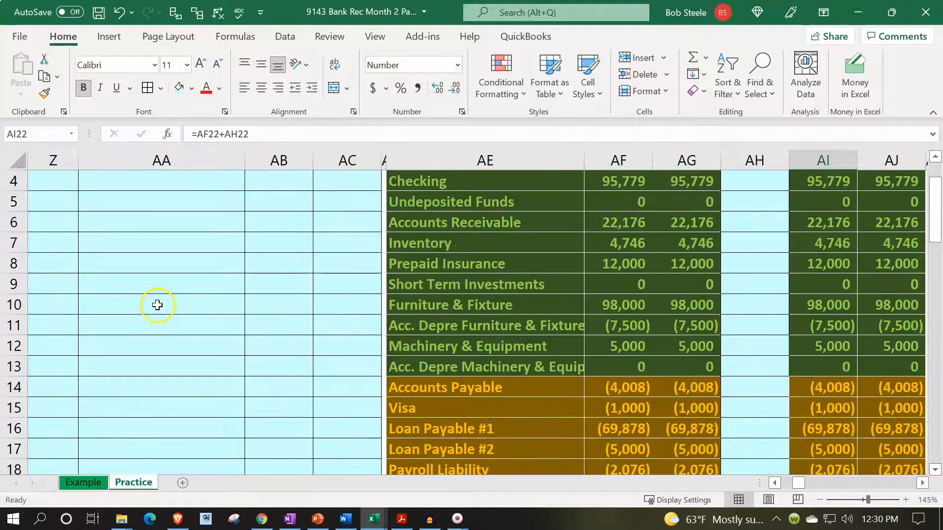
click(128, 225)
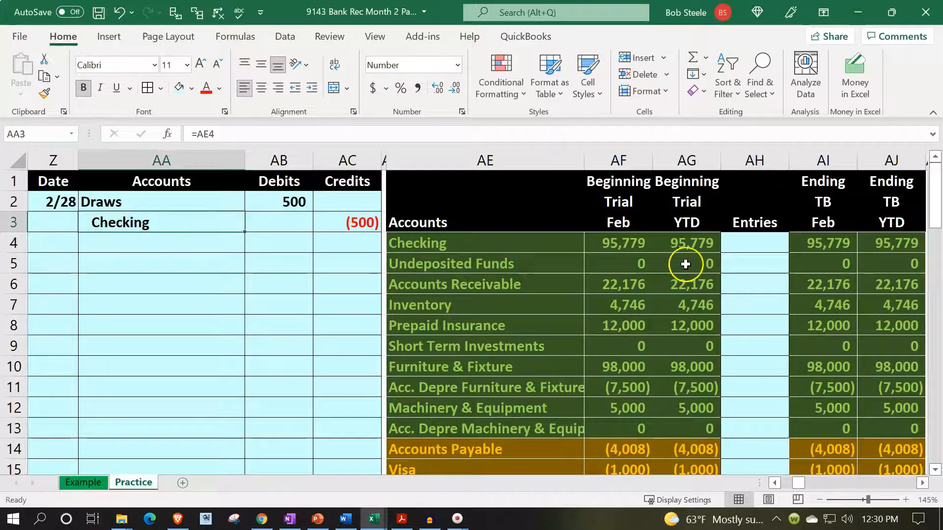
click(744, 243)
text(=)
key(Left)
key(Left)
key(Left)
key(Left)
key(Left)
key(Up)
key(Return)
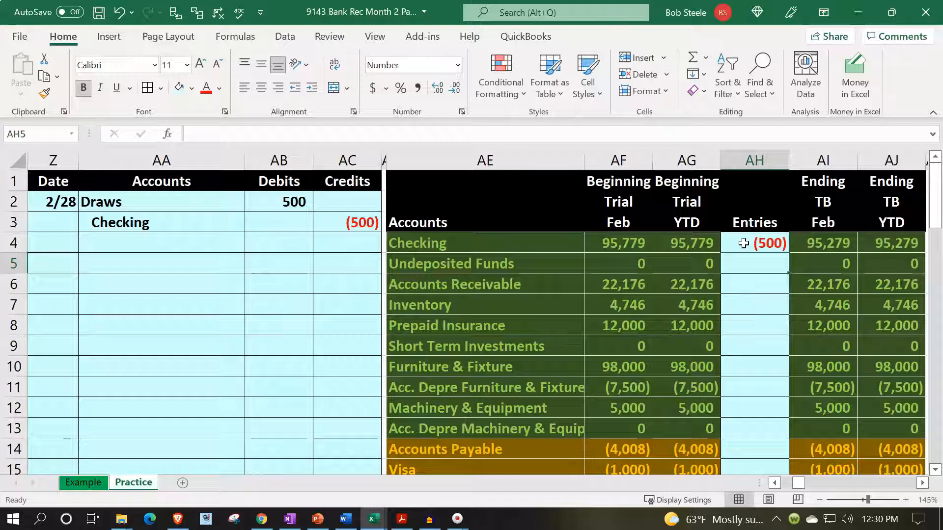
Step: Trace the Draws entry from the journal to its trial balance row and look through the general ledger for the Draws account
click(210, 203)
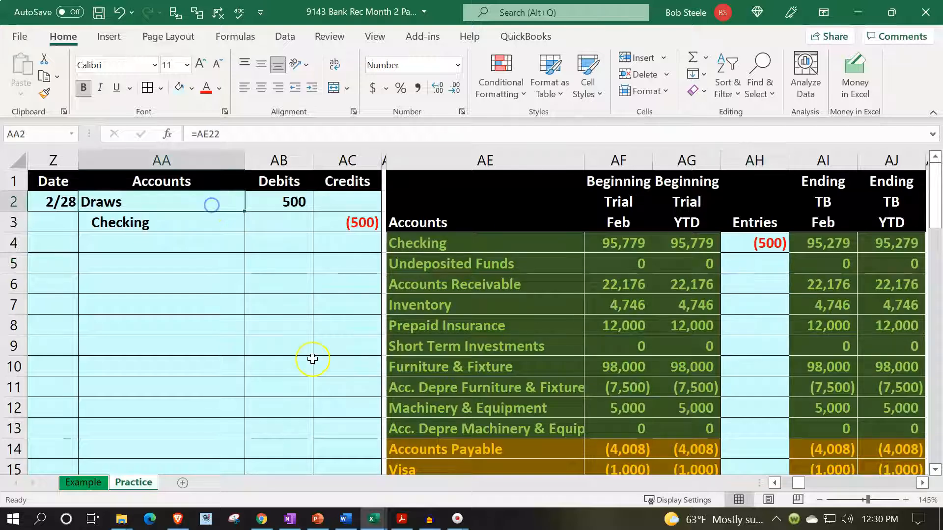
scroll(312, 359, down, 3)
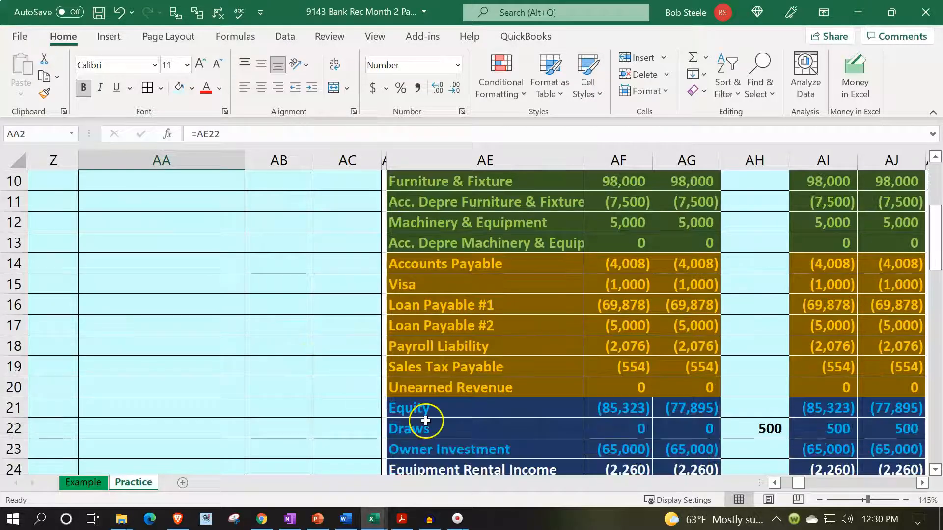
scroll(432, 413, up, 3)
click(524, 324)
key(Right)
key(Right)
key(Right)
key(Right)
key(Right)
key(Right)
key(Right)
key(Right)
key(Right)
key(Right)
key(Right)
key(Right)
key(Right)
key(Right)
key(Right)
key(Right)
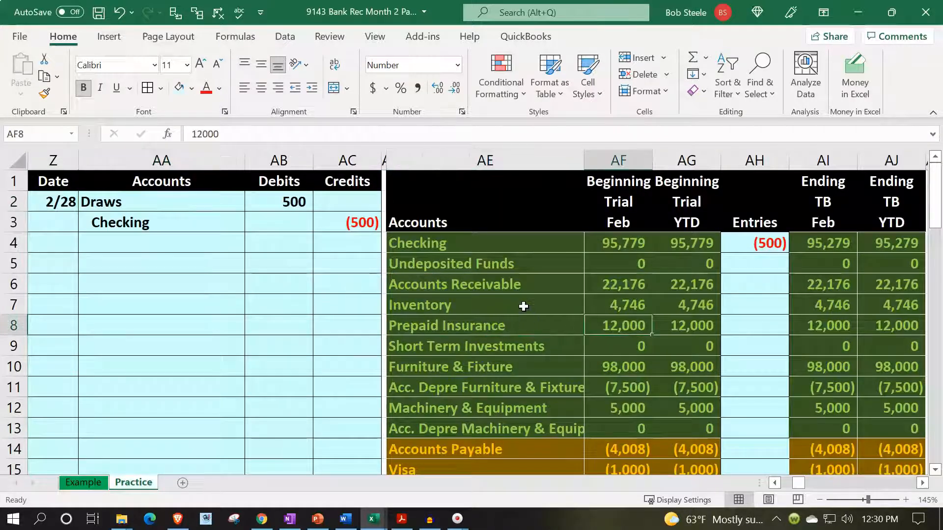
key(Right)
key(Right)
key(Right)
key(Right)
key(Right)
key(Right)
key(Right)
key(Right)
key(Right)
key(Right)
key(Right)
key(Right)
key(Right)
key(Right)
key(Right)
key(Right)
key(Right)
key(Right)
key(Right)
key(Right)
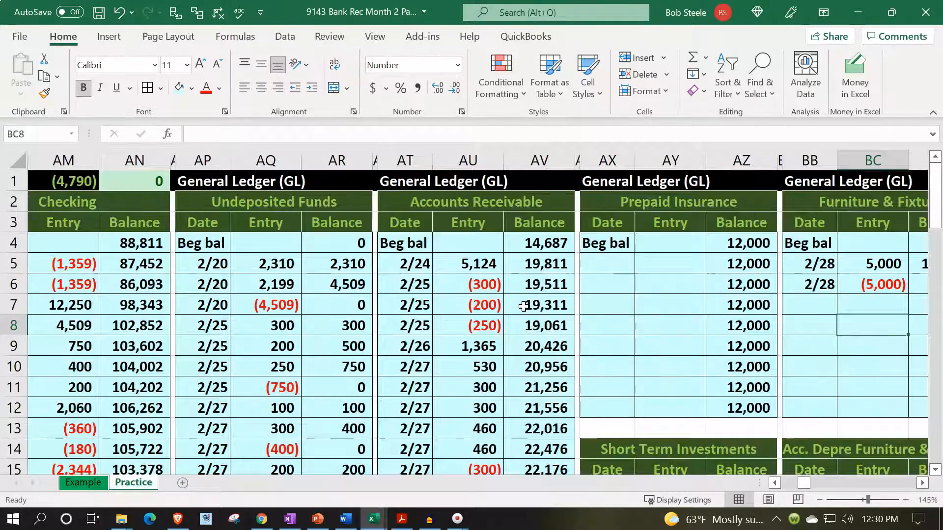
key(Right)
key(Right)
key(Right)
key(Right)
key(Right)
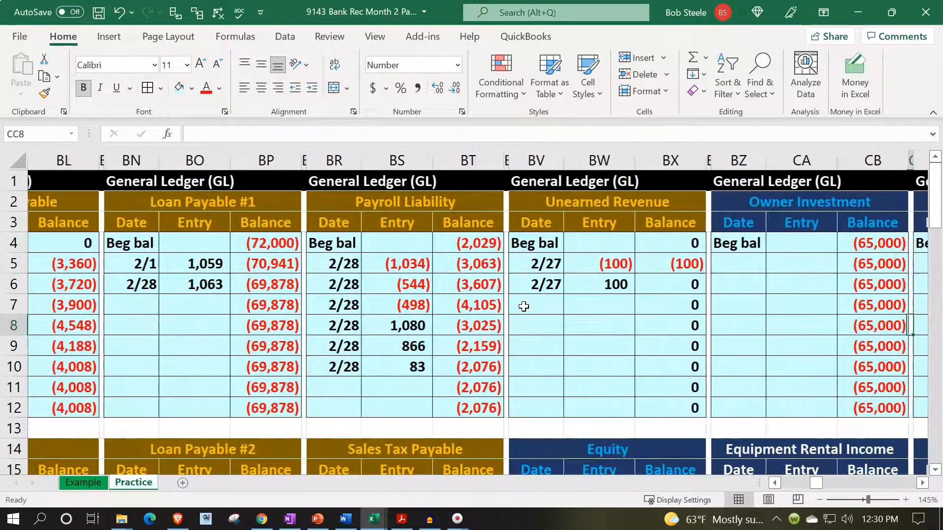
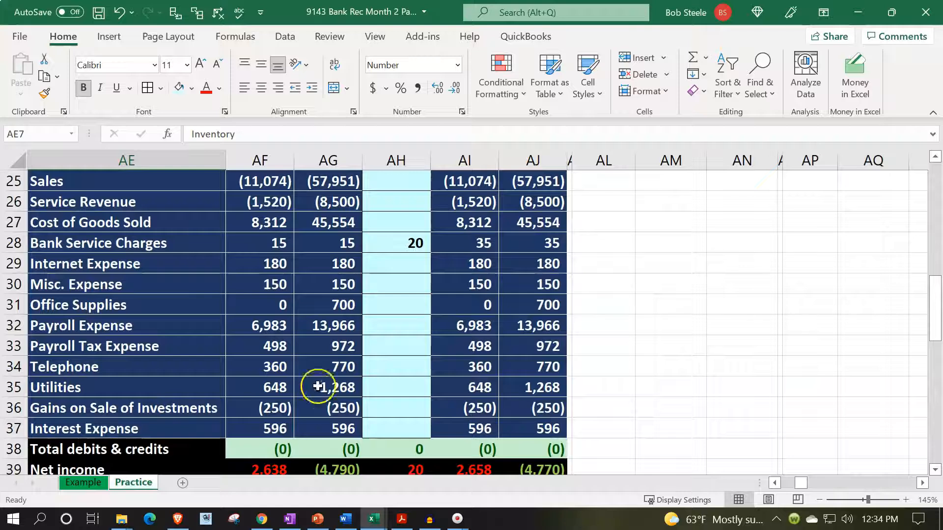
Step: Check the ending trial balance for Bank Service Charges and the general ledger check figure in AL1 against the journal entries
click(448, 239)
scroll(444, 367, up, 8)
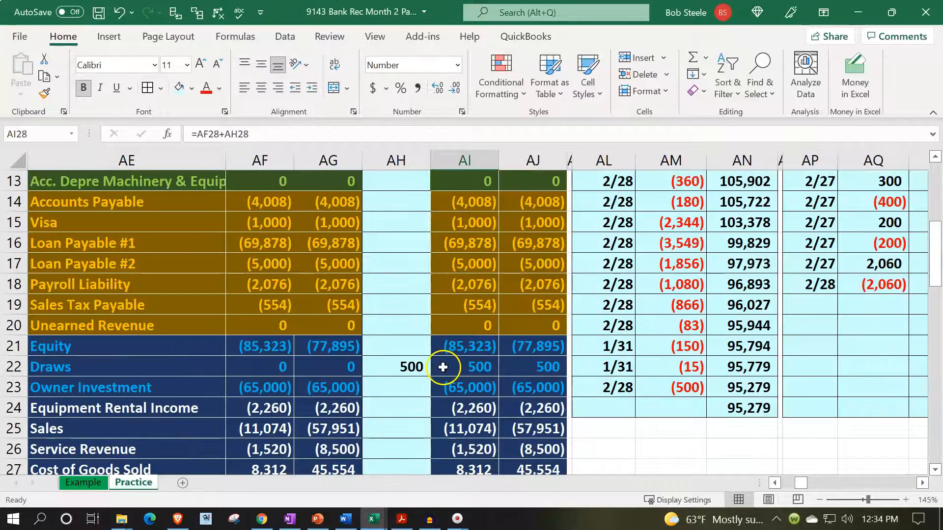
click(609, 187)
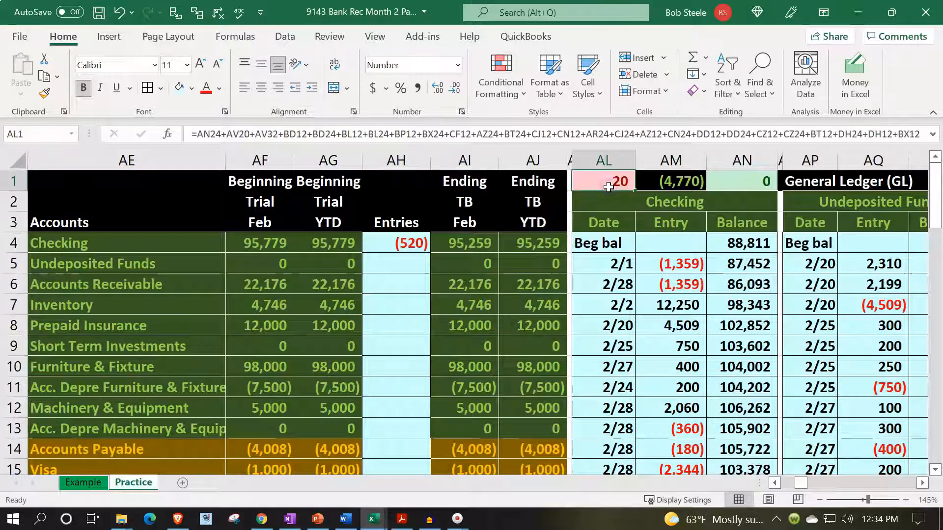
key(Left)
key(Left)
key(Left)
key(Left)
key(Left)
key(Left)
key(Left)
key(Left)
key(Left)
key(Left)
Step: Enter the date 2/28 in AL24, the next free row of the Checking general ledger account
key(Right)
key(Right)
key(Right)
key(Right)
key(Right)
key(Right)
key(Right)
key(Right)
key(Right)
key(Right)
key(Right)
key(Down)
key(Down)
key(Down)
key(Down)
key(Down)
key(Down)
key(Down)
key(Down)
key(Down)
key(Down)
key(Down)
key(Down)
key(Down)
key(Down)
key(Down)
key(Down)
key(Down)
key(Down)
key(Down)
key(Down)
key(Left)
key(Up)
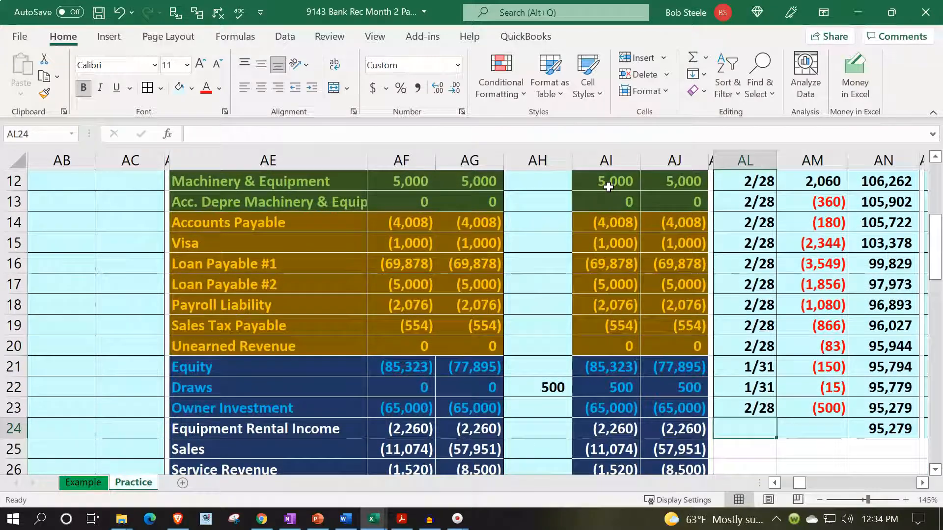
text(2/28)
key(Tab)
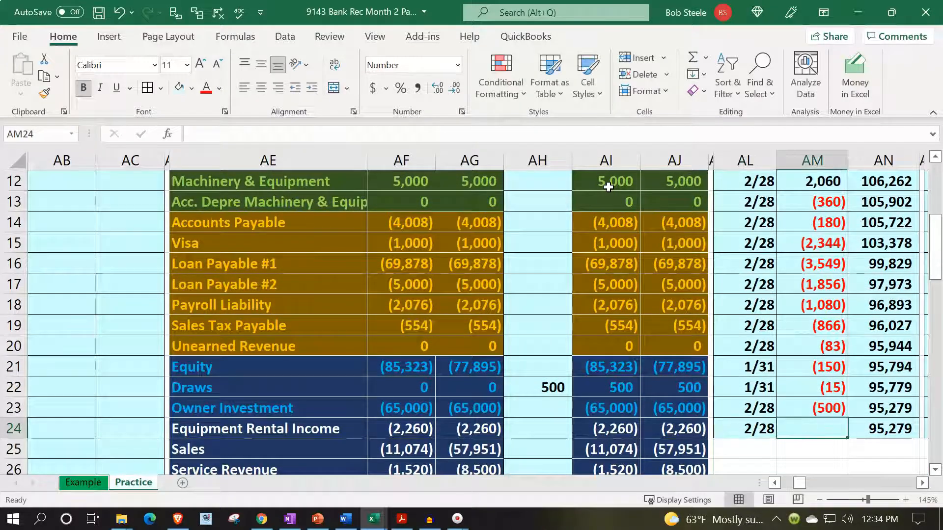
Step: Post the bank service charge to the Checking general ledger account by linking Entry cell AM24 to the journal credit in AC6
text(=)
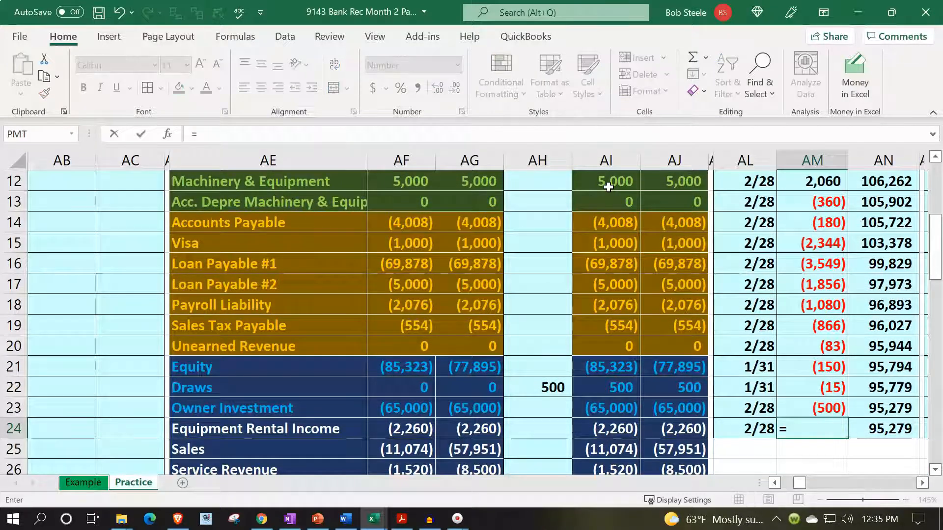
key(Left)
key(Left)
key(Left)
key(Left)
key(Left)
key(Left)
key(Left)
key(Left)
key(Left)
key(Left)
key(Left)
key(Left)
key(Left)
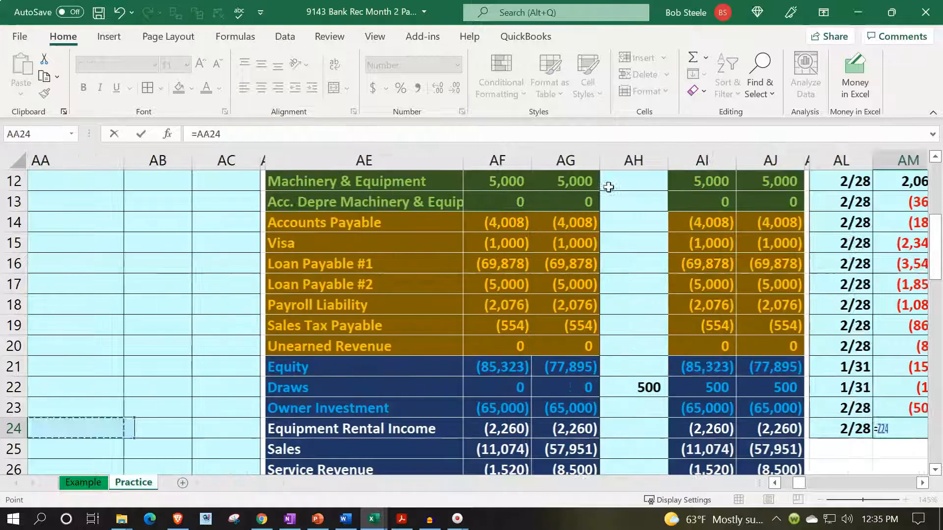
key(Up)
key(Up)
key(Up)
key(Up)
key(Up)
key(Up)
key(Up)
key(Up)
key(Up)
key(Up)
key(Up)
key(Up)
key(Up)
key(Up)
key(Up)
key(Up)
key(Up)
key(Up)
key(Up)
key(Up)
key(Up)
key(Up)
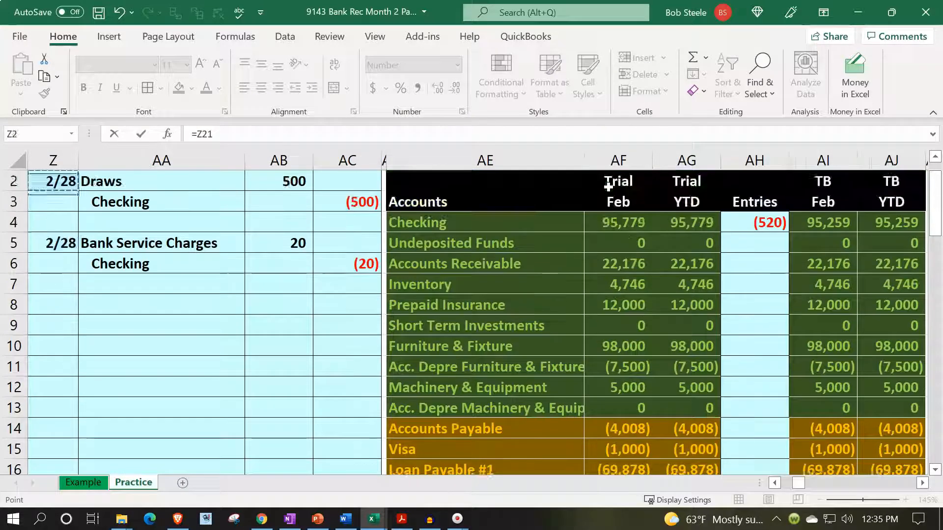
key(Down)
key(Down)
key(Down)
key(Down)
key(Right)
key(Right)
key(Right)
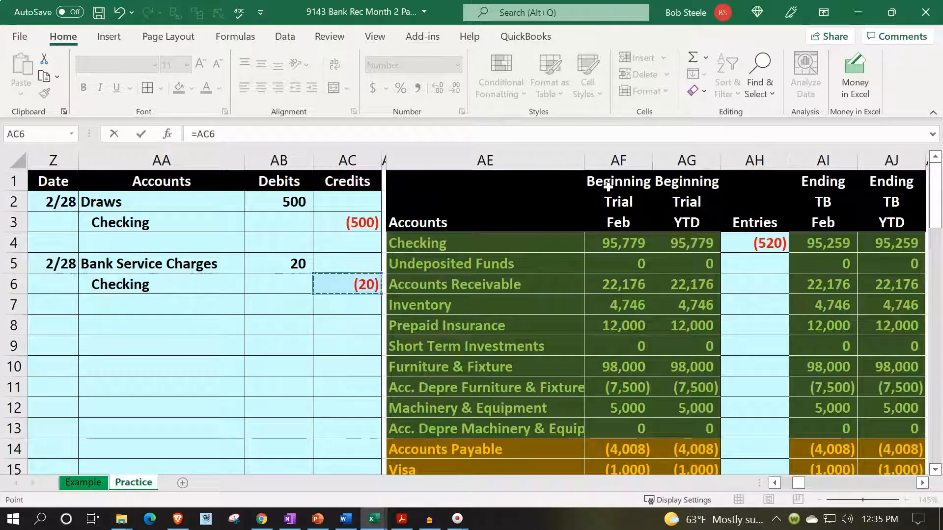
key(Return)
Step: Check the general ledger check figure in AL1 and the net income formula in AM1 above the Checking account
key(Up)
key(Right)
key(Right)
key(Up)
key(Up)
key(Up)
key(Up)
key(Up)
key(Up)
key(Up)
key(Up)
key(Up)
key(Up)
key(Up)
key(Up)
key(Up)
key(Up)
key(Up)
key(Up)
key(Up)
key(Up)
key(Up)
key(Up)
key(Up)
key(Left)
key(Left)
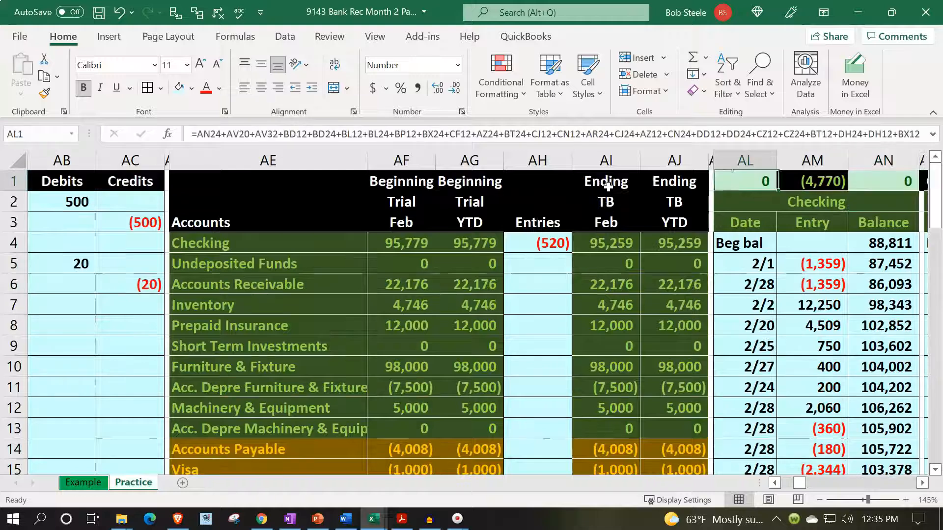
key(Left)
key(Down)
key(Down)
key(Down)
key(Left)
key(Right)
key(Right)
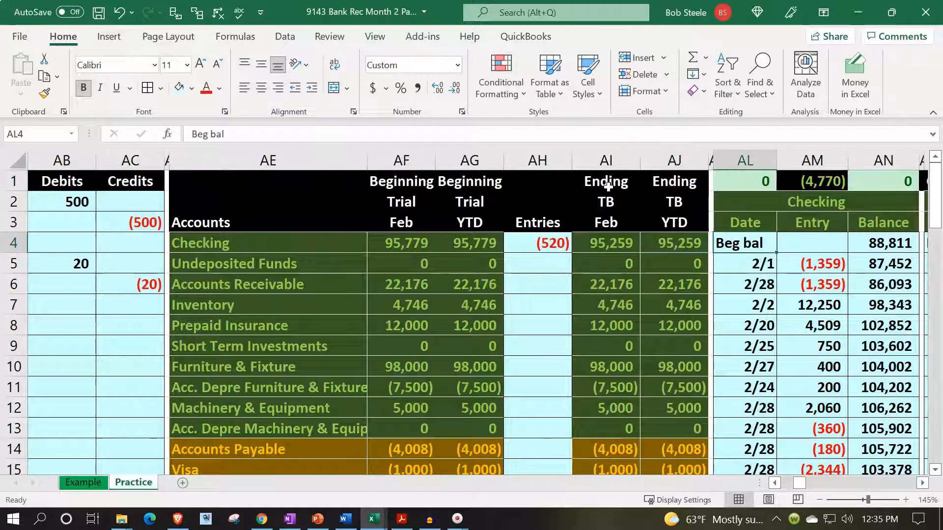
key(Up)
key(Up)
key(Up)
key(Right)
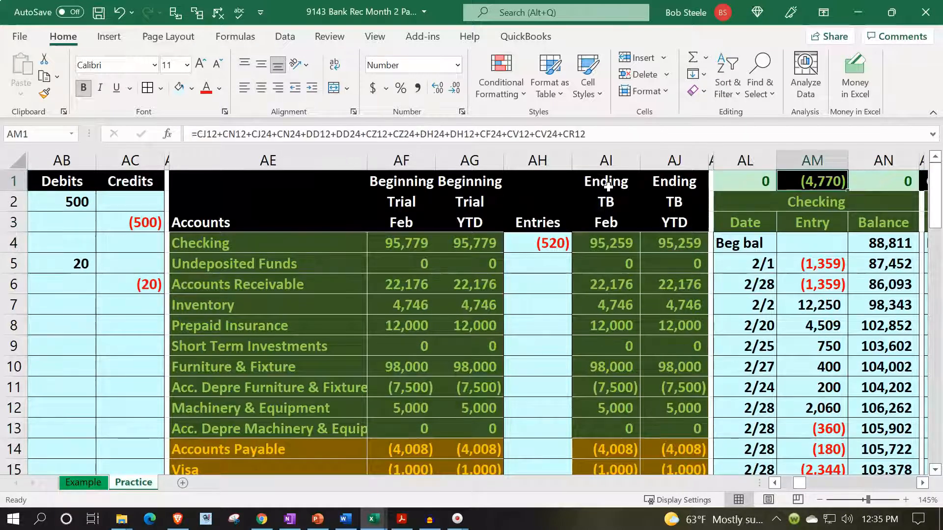
key(Down)
key(Down)
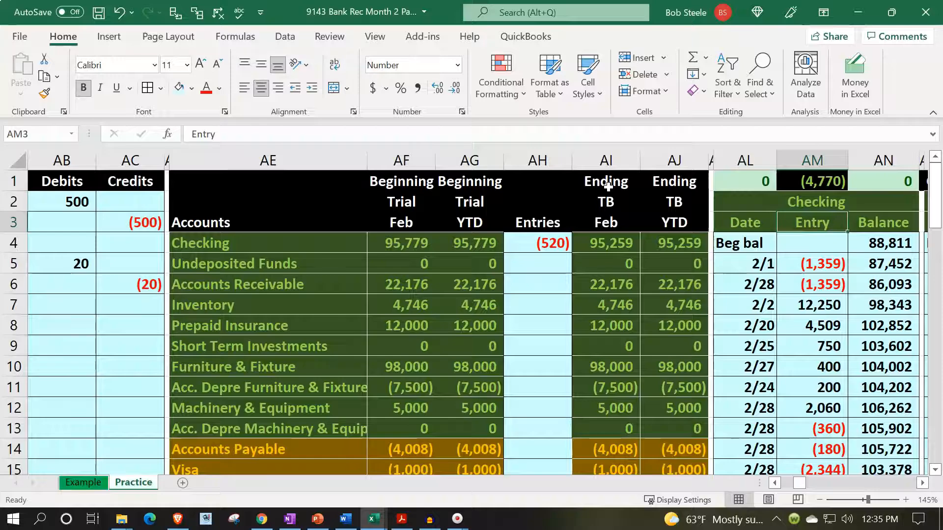
Step: Record the bank service charge in the February bank reconciliation's Checking register, with date 2/28 in IC23 and entry 20 in ID23
key(Right)
key(Right)
key(Right)
key(Right)
key(Right)
key(Right)
key(Right)
key(Right)
key(Right)
key(Right)
key(Right)
key(Right)
key(Right)
key(Right)
key(Right)
key(Right)
key(Right)
key(Right)
key(Right)
key(Right)
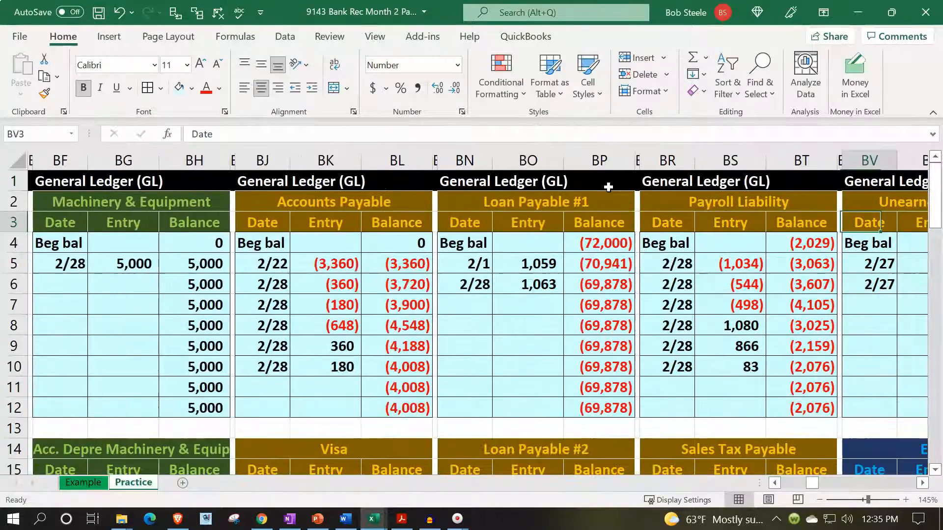
key(Right)
key(Right)
key(Right)
key(Right)
key(Right)
key(Right)
key(Right)
key(Right)
key(Right)
key(Right)
key(Right)
key(Right)
key(Right)
key(Right)
key(Right)
key(Right)
key(Right)
key(Right)
key(Right)
key(Right)
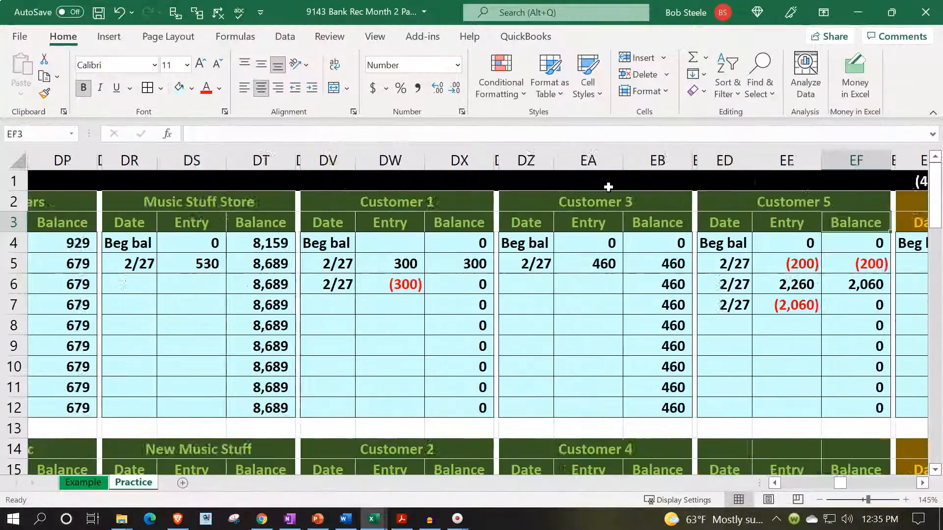
key(Right)
key(Right)
key(Right)
key(Right)
key(Right)
key(Right)
key(Right)
key(Right)
key(Right)
key(Right)
key(Right)
key(Right)
key(Right)
key(Right)
key(Right)
key(Right)
key(Right)
key(Right)
key(Right)
key(Right)
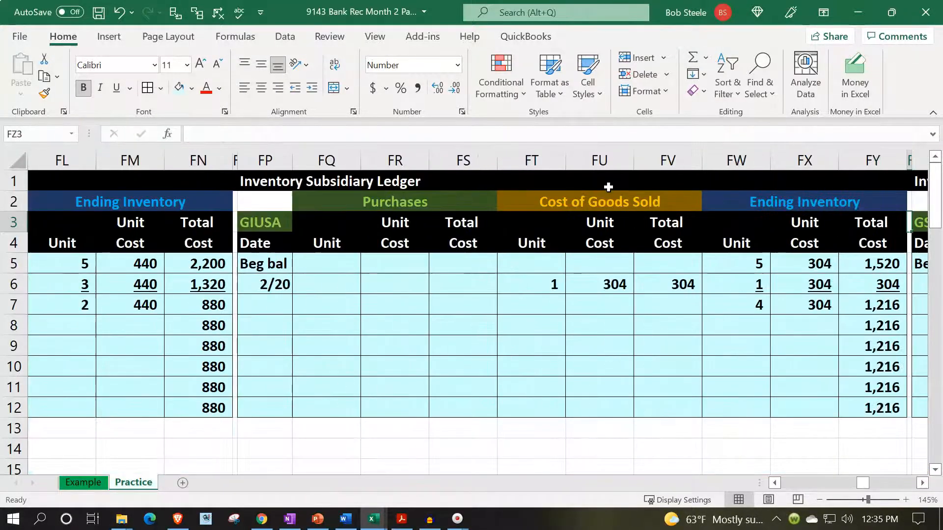
key(Right)
key(Right)
key(Right)
key(Right)
key(Right)
key(Right)
key(Right)
key(Right)
key(Right)
key(Right)
key(Right)
key(Right)
key(Right)
key(Right)
key(Right)
key(Right)
key(Right)
key(Right)
key(Right)
key(Right)
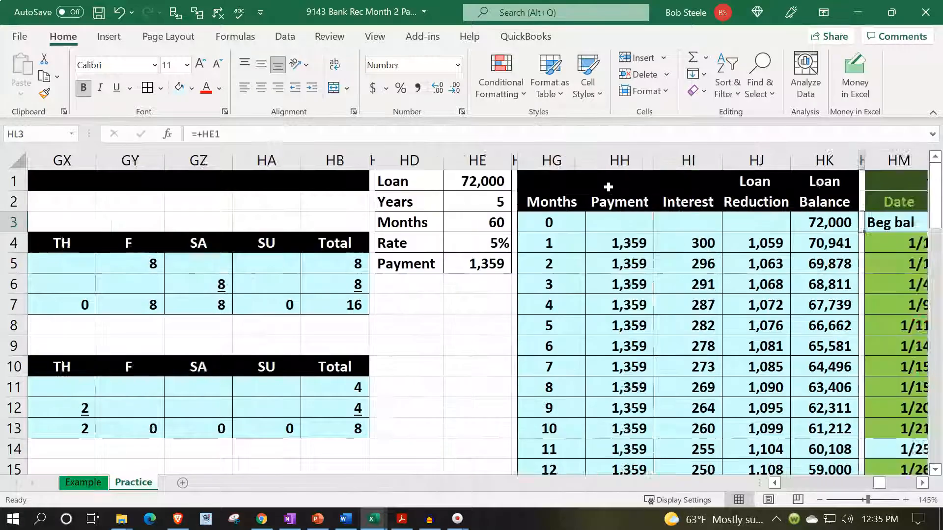
key(Right)
key(Right)
key(Right)
key(Right)
key(Right)
key(Right)
key(Right)
key(Right)
key(Right)
key(Right)
key(Right)
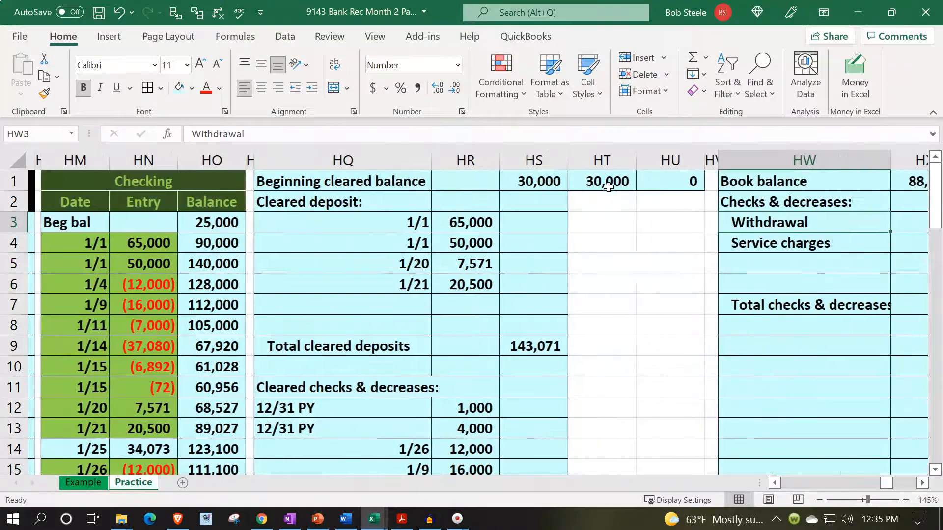
key(Right)
key(Right)
key(Right)
key(Right)
key(Right)
key(Right)
key(Right)
key(Right)
key(Right)
key(Right)
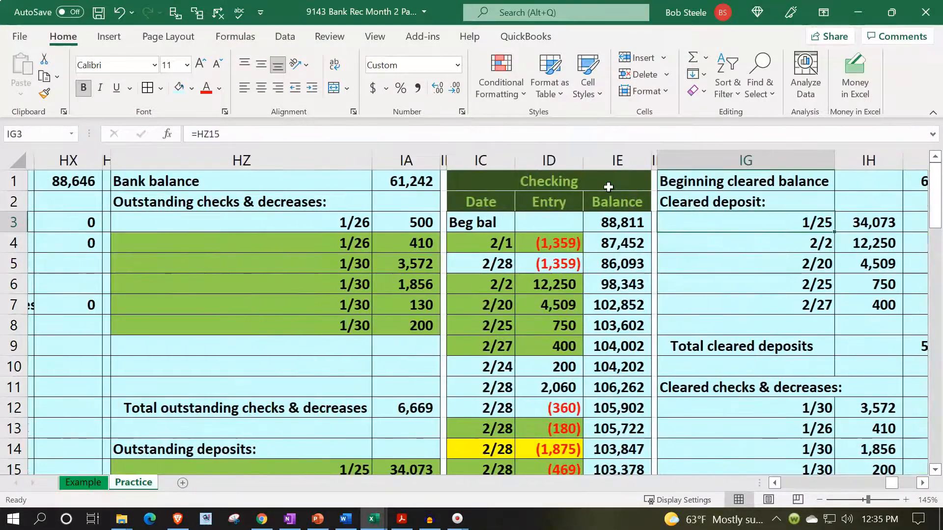
key(Left)
key(Left)
key(Left)
key(Down)
key(Down)
key(Down)
key(Down)
key(Down)
key(Down)
key(Down)
key(Down)
key(Down)
key(Down)
key(Down)
key(Down)
key(Down)
key(Down)
key(Down)
key(Down)
key(Down)
key(Down)
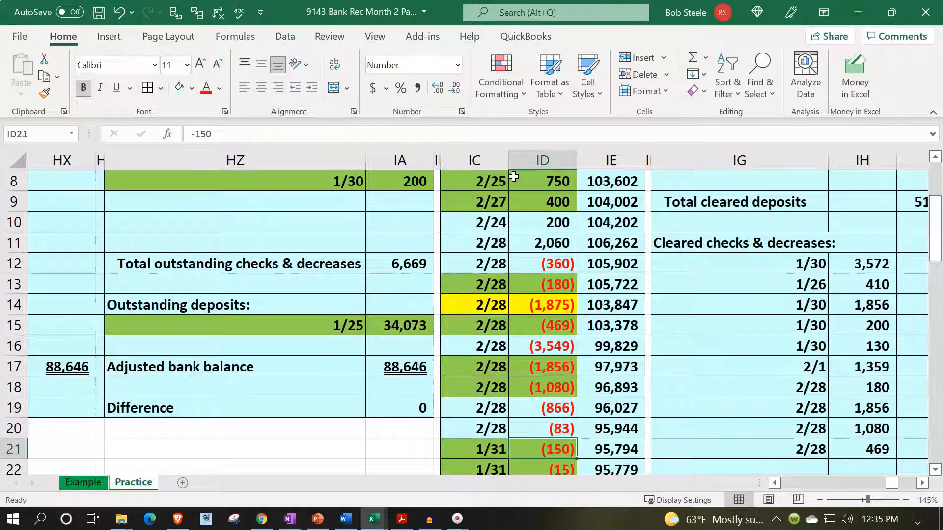
key(Down)
key(Down)
key(Left)
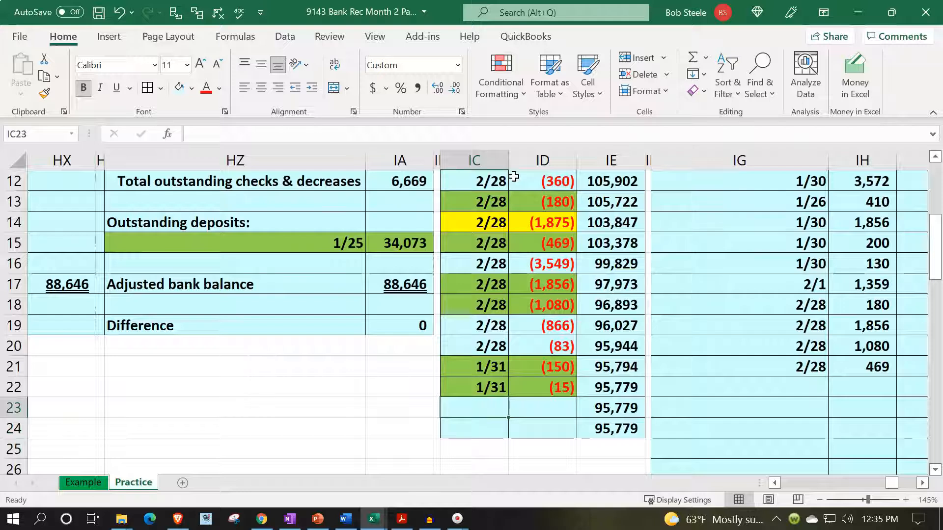
text(2/28)
key(Tab)
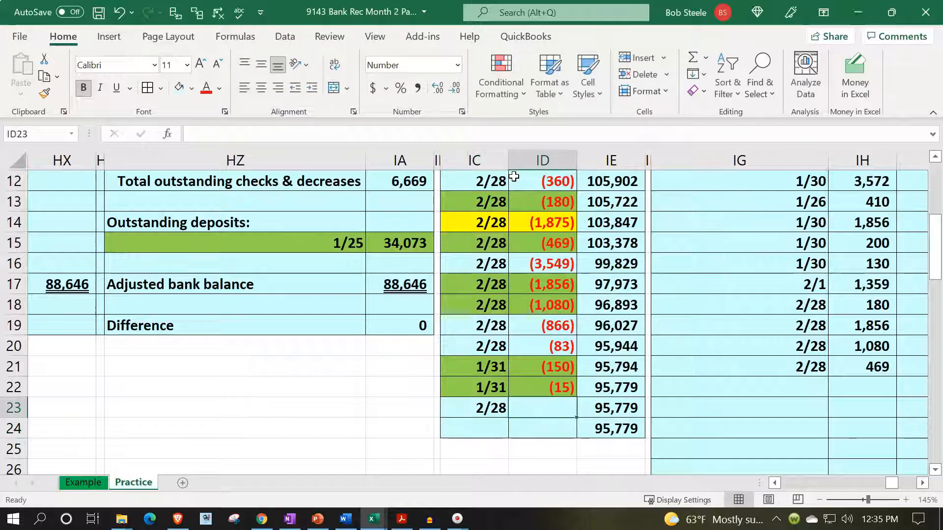
text(15)
key(BackSpace)
key(BackSpace)
text(20)
key(Return)
Step: Record the withdrawal in row 24 of the reconciliation's Checking register, with date 2/28 and entry 500
text(2/28)
key(Tab)
text(500)
key(Return)
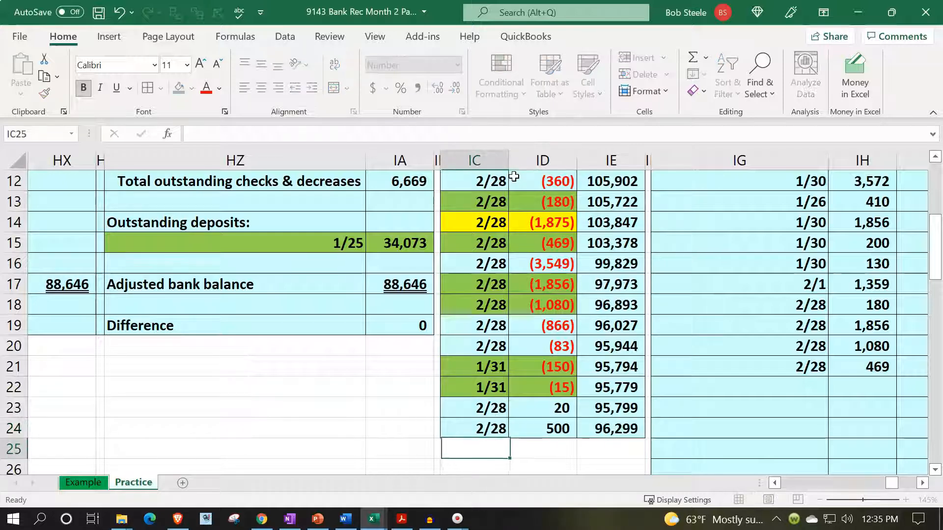
Step: Switch to Bank Stmt Feb.pdf in Acrobat Reader to check the withdrawal and service charges, and return to the Excel reconciliation to review it
click(410, 519)
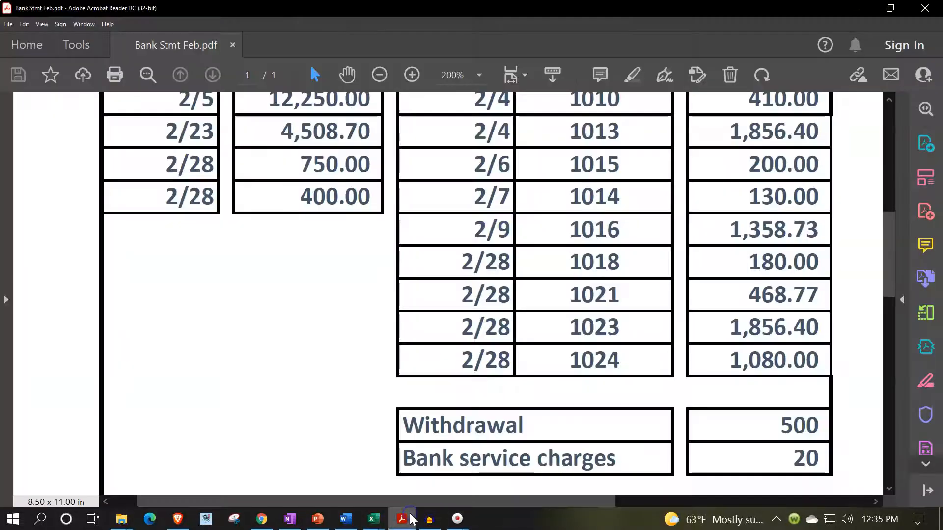
click(410, 520)
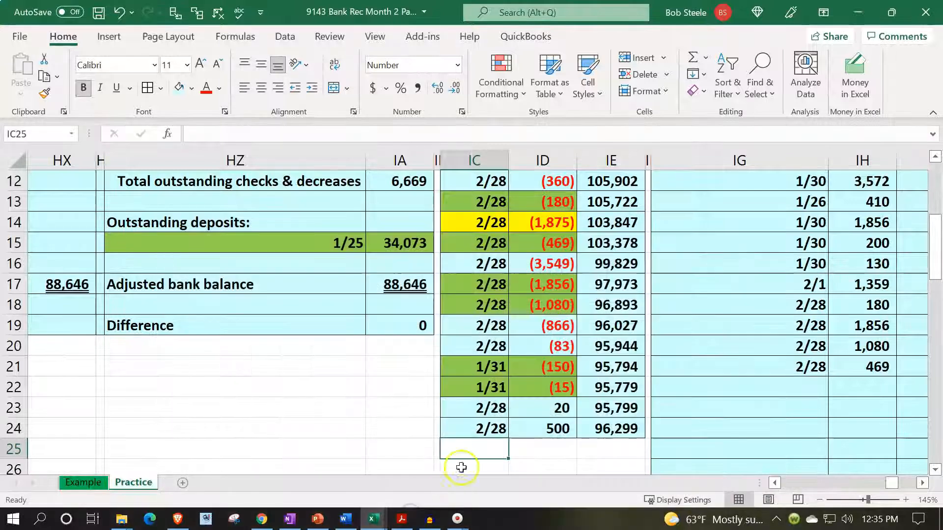
scroll(679, 420, up, 4)
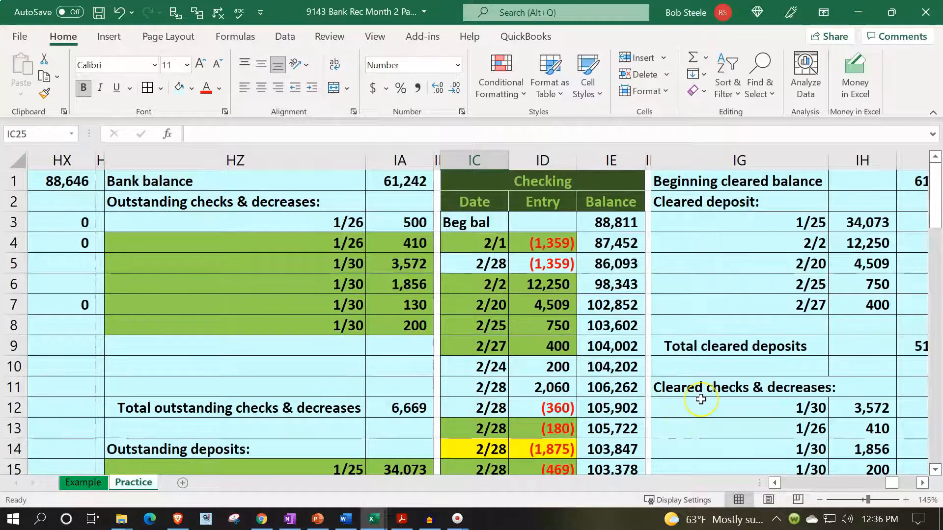
scroll(701, 400, down, 4)
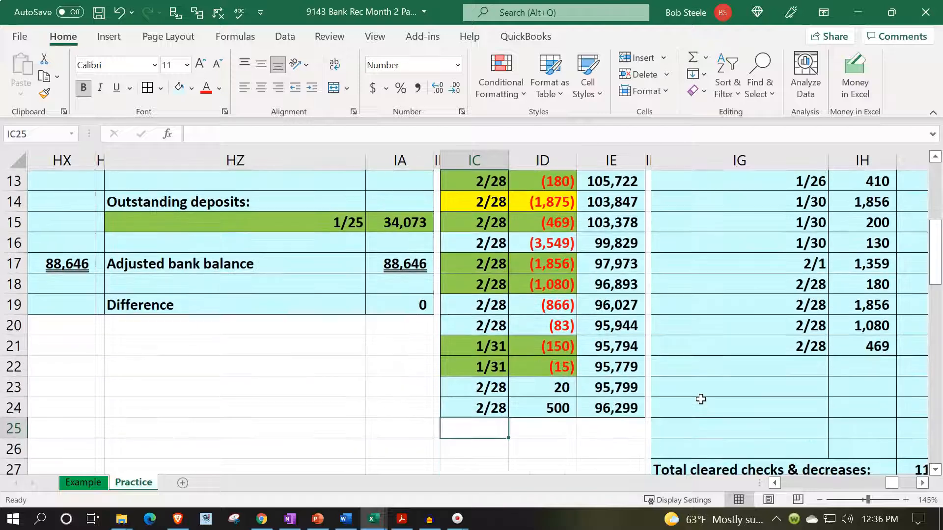
Step: Link IG22, the next free date under cleared checks & decreases, to the service charge date in IC23
click(733, 372)
text(=)
key(Left)
key(Left)
key(Left)
key(Left)
key(Down)
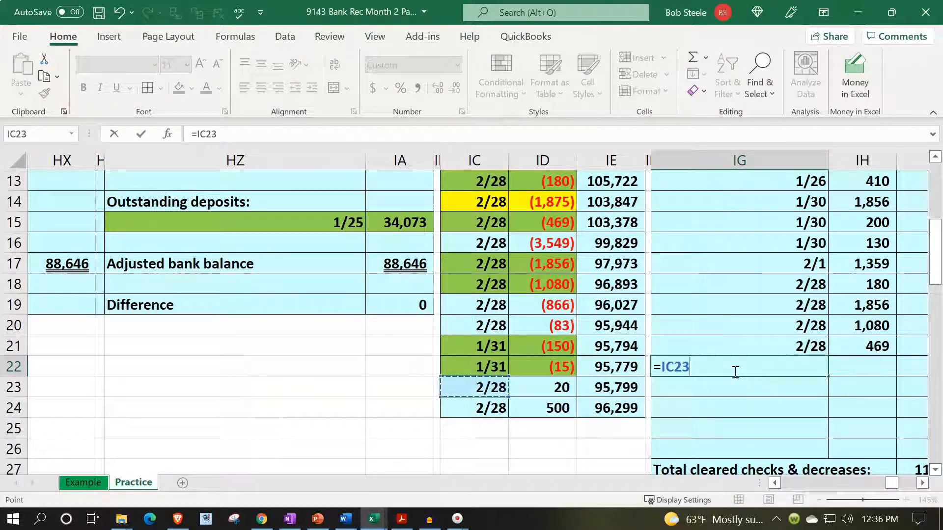
key(Tab)
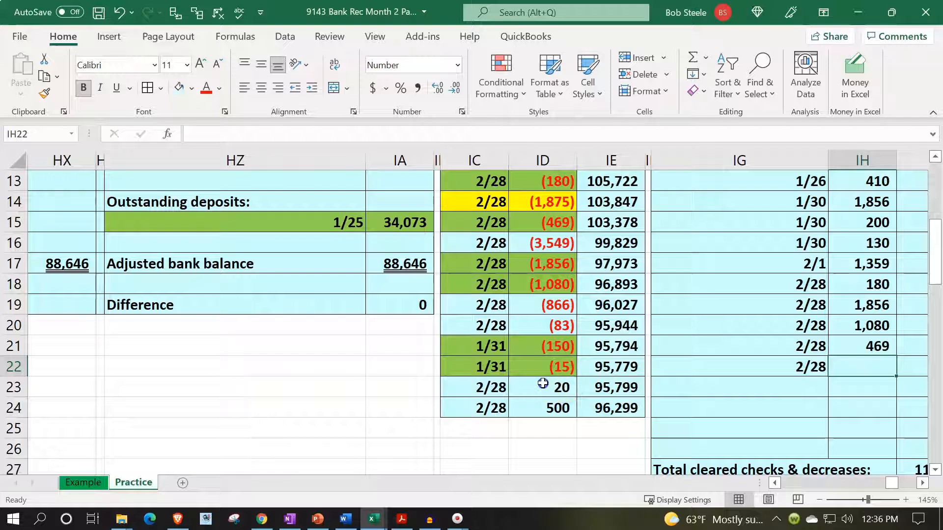
Step: Make the service charge and withdrawal entries negative in the reconciliation's Checking register, with -20 in ID23 and -500 in ID24
double_click(565, 386)
key(Home)
text(-)
key(Return)
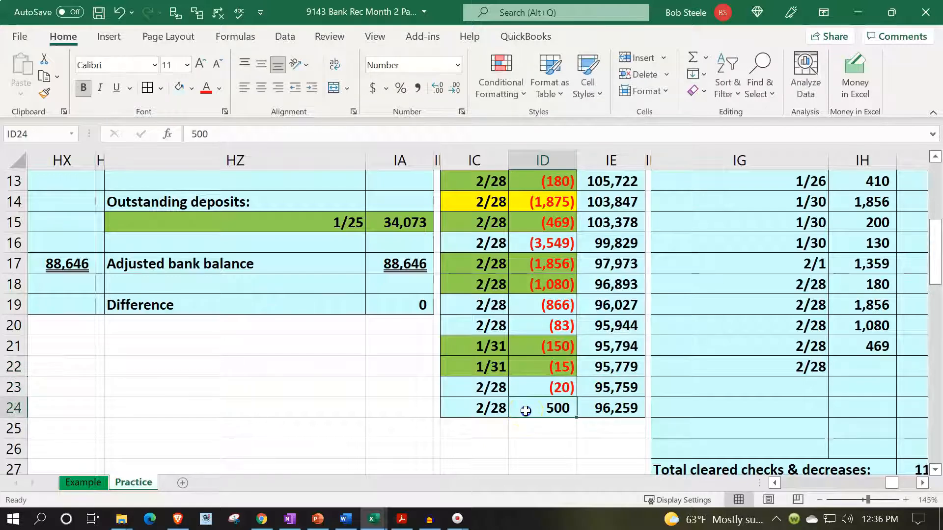
double_click(526, 411)
key(Home)
text(-)
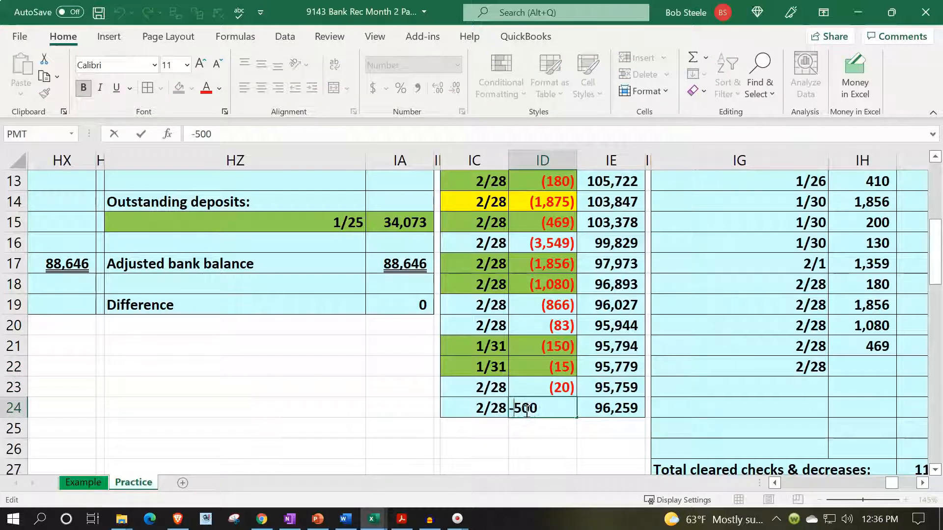
key(Tab)
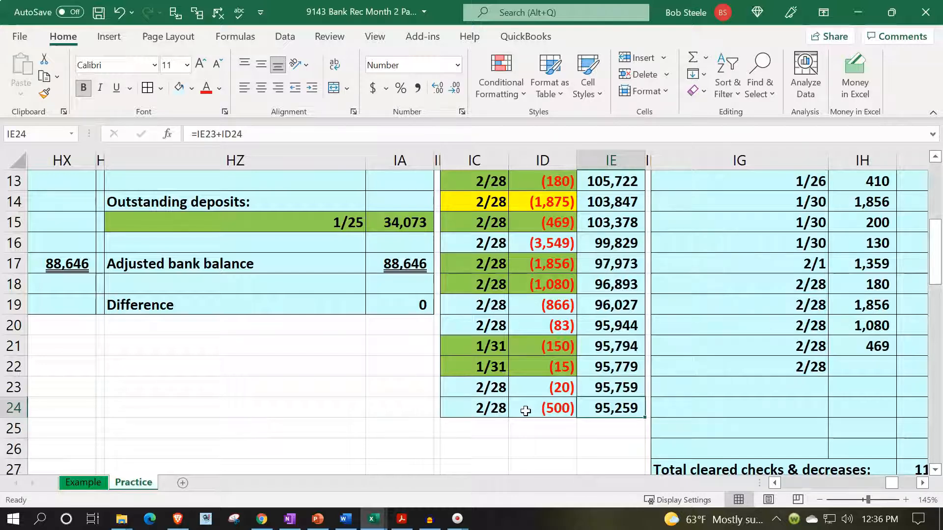
Step: Fill in the service charge amount under cleared checks & decreases, setting IH22 to =-ID23
key(Right)
key(Right)
key(Right)
key(Up)
key(Up)
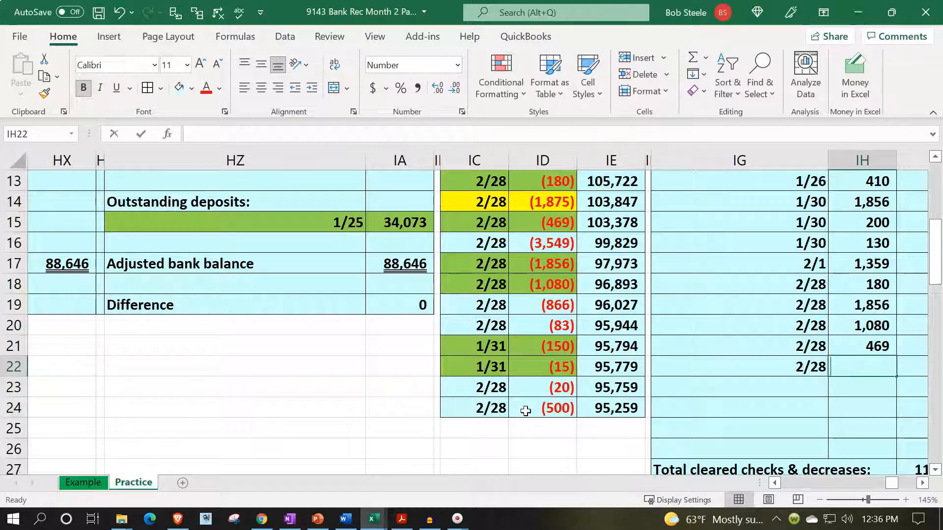
text(=-)
key(Left)
key(Left)
key(Left)
key(Down)
key(Return)
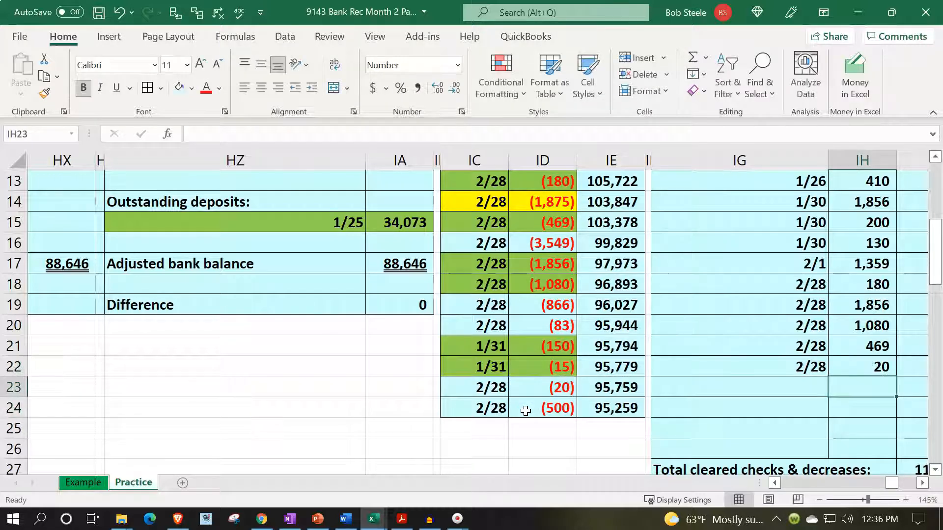
Step: Add the withdrawal to row 23 of cleared checks & decreases, linking IG23 to IC24 and IH23 to the negative of ID24
key(Left)
text(+)
key(Left)
key(Left)
key(Left)
key(Down)
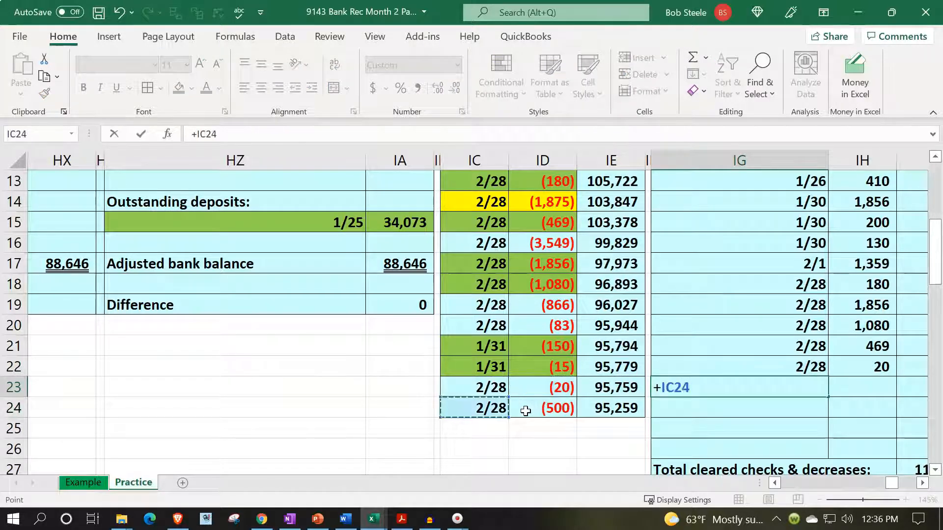
key(Tab)
text(-)
key(Left)
key(Left)
key(Left)
key(Left)
key(Down)
key(Return)
Step: Compare the beginning cleared balance and total cleared deposits with the summary in Bank Stmt Feb.pdf in Acrobat Reader, and return to Excel
key(Right)
key(Right)
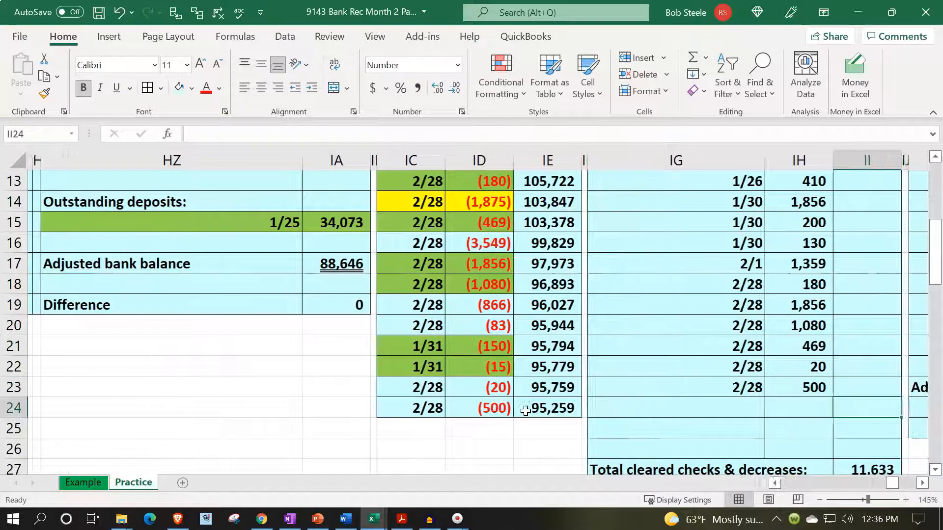
key(Right)
key(Right)
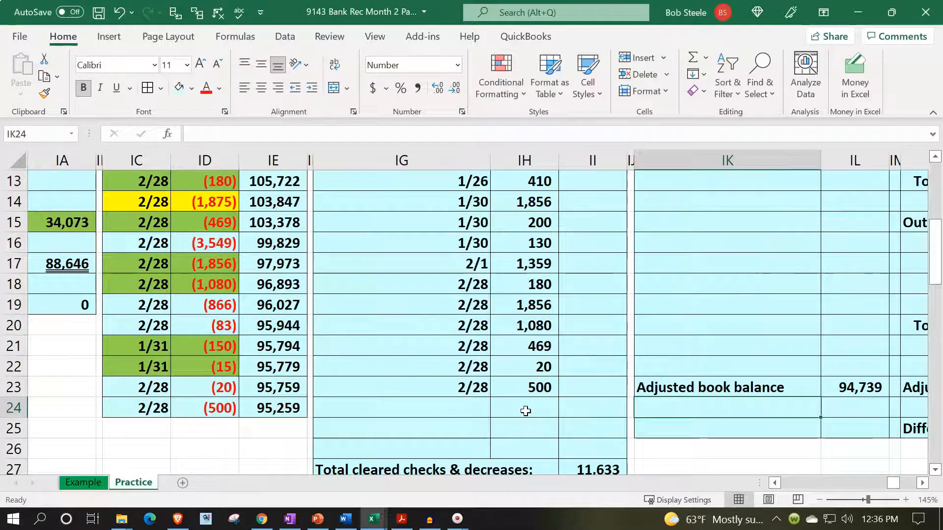
scroll(525, 411, down, 3)
scroll(528, 412, up, 7)
click(590, 182)
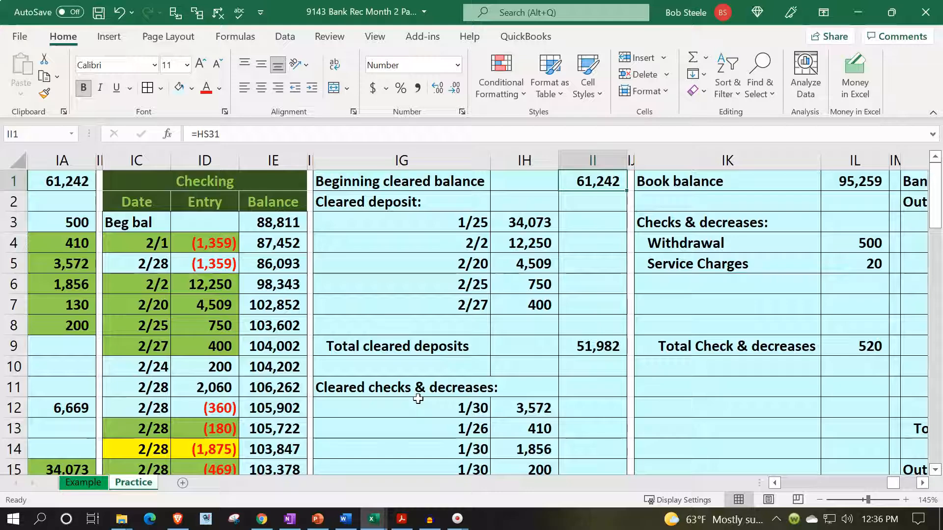
click(402, 518)
scroll(613, 361, up, 8)
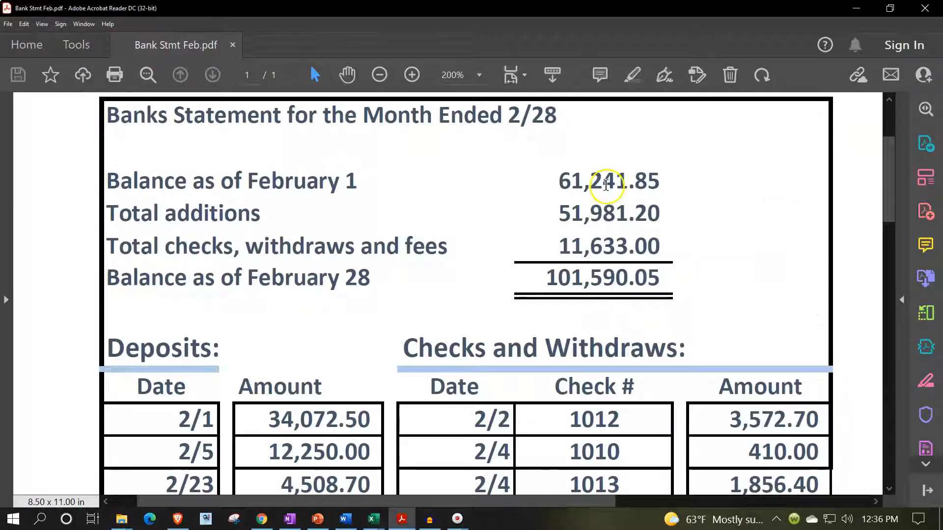
click(373, 519)
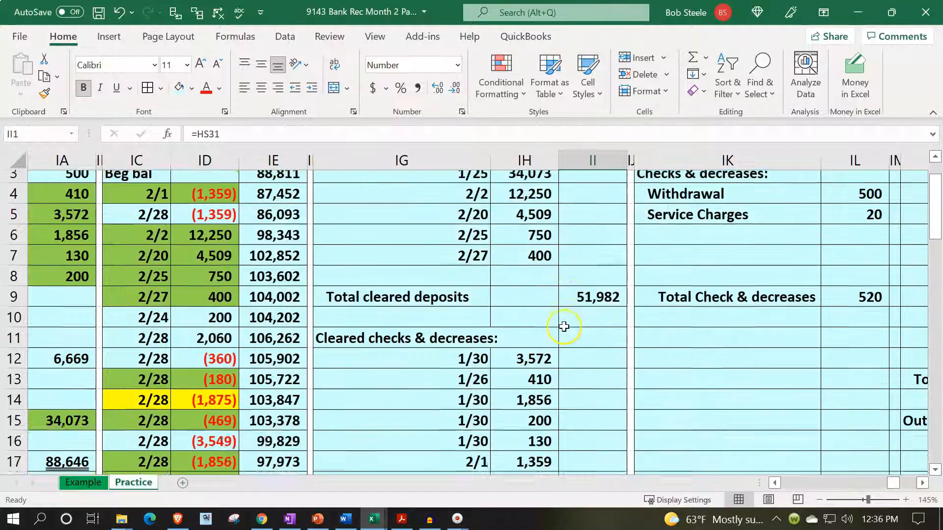
scroll(564, 327, down, 1)
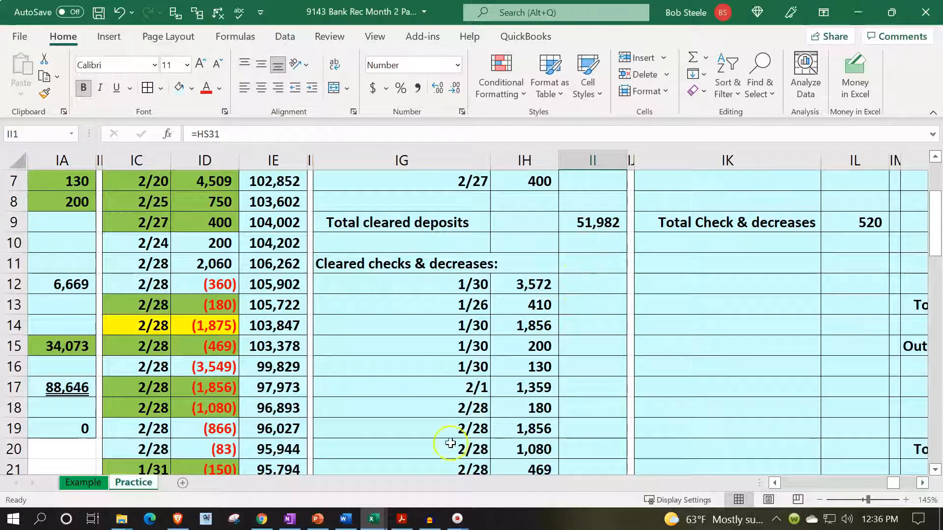
click(401, 519)
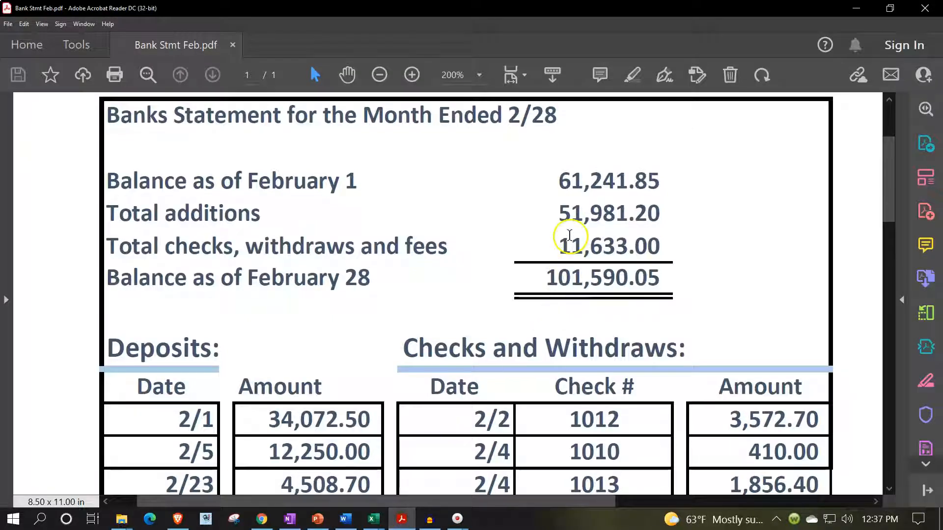
click(403, 519)
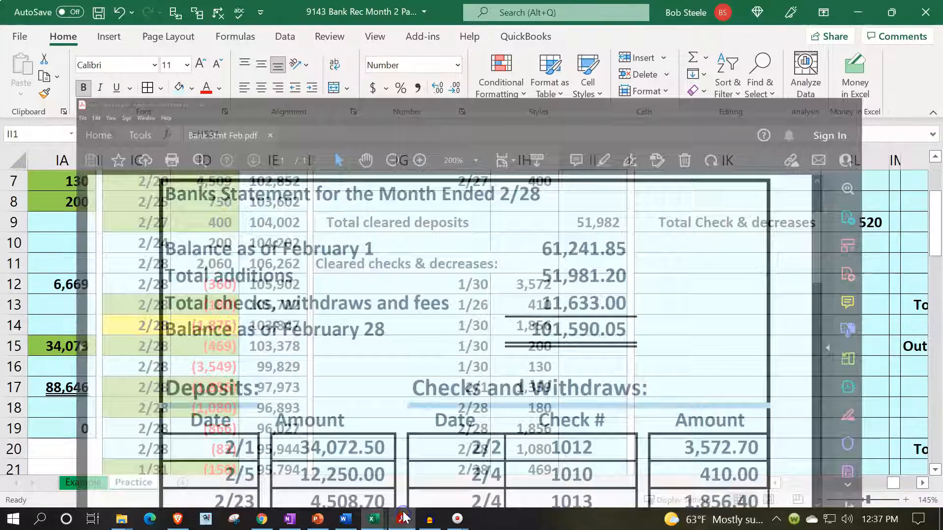
Step: Check total cleared checks & decreases and the bank ending balance against Bank Stmt Feb.pdf, and review the cleared balance difference in Excel
scroll(479, 378, down, 1)
scroll(479, 378, down, 3)
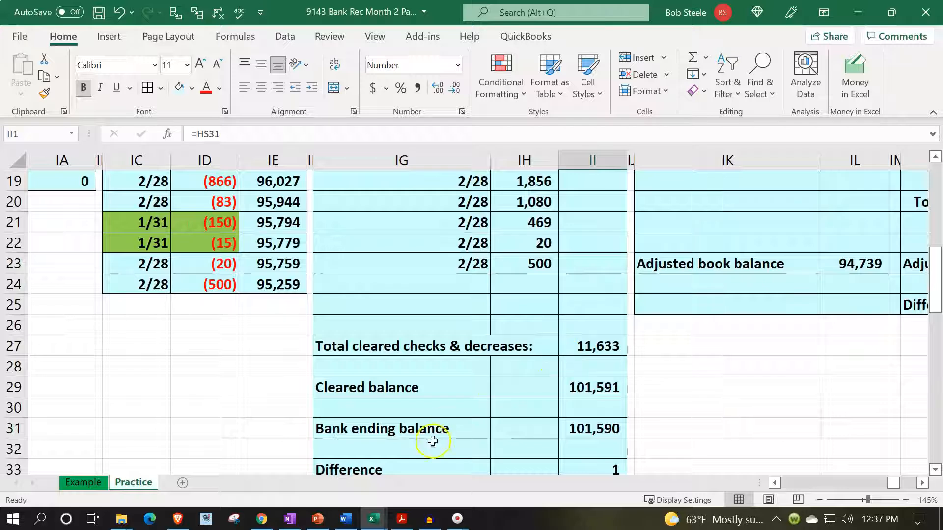
click(402, 519)
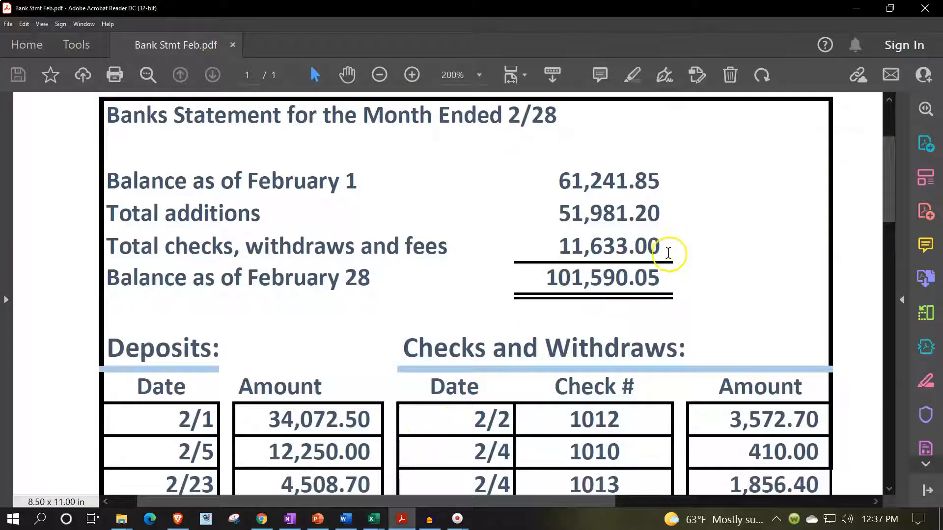
click(406, 520)
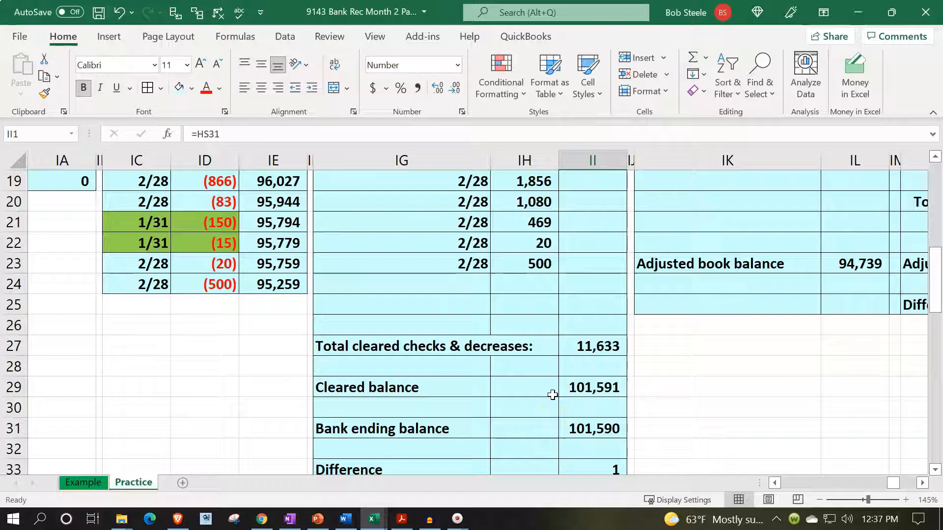
click(402, 519)
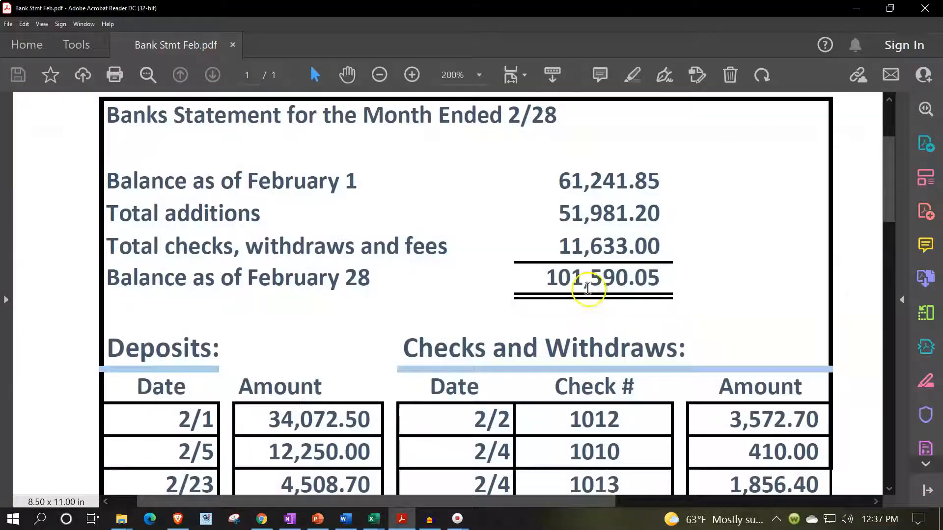
click(415, 521)
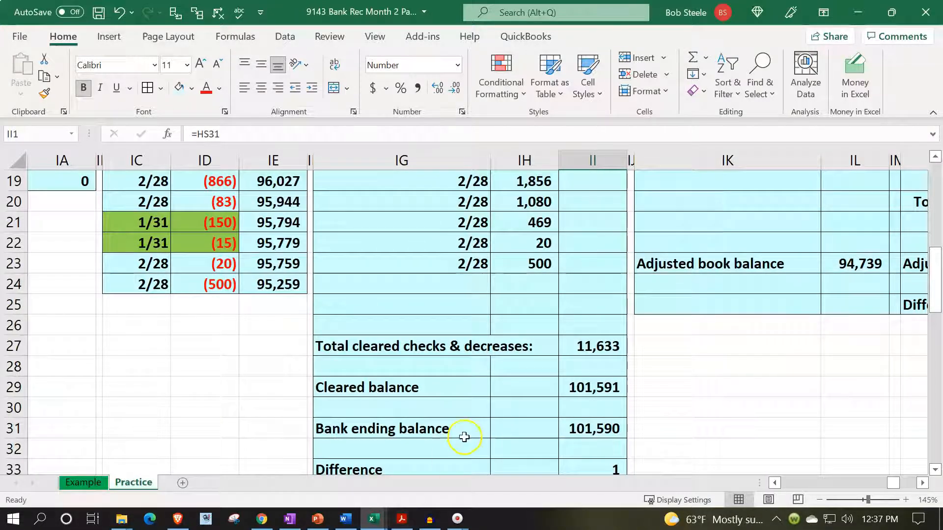
scroll(503, 408, down, 1)
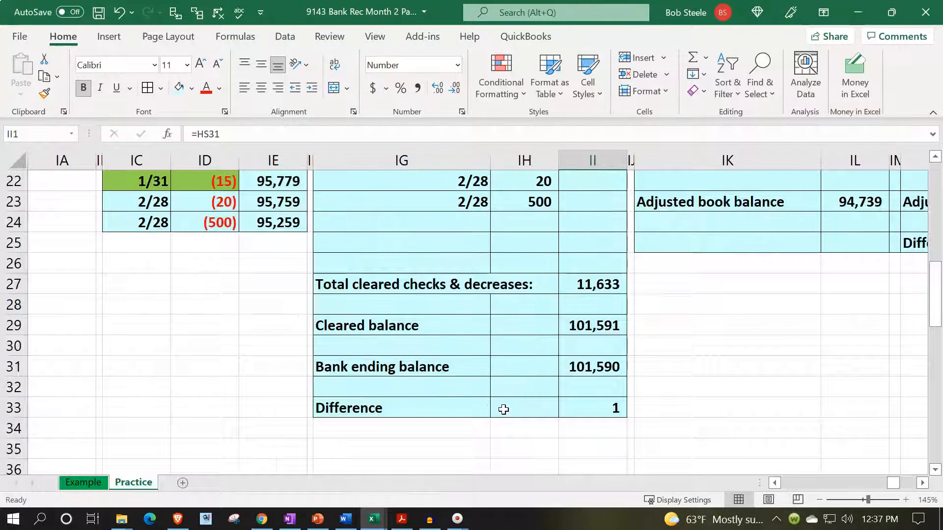
scroll(504, 408, up, 5)
scroll(473, 323, up, 2)
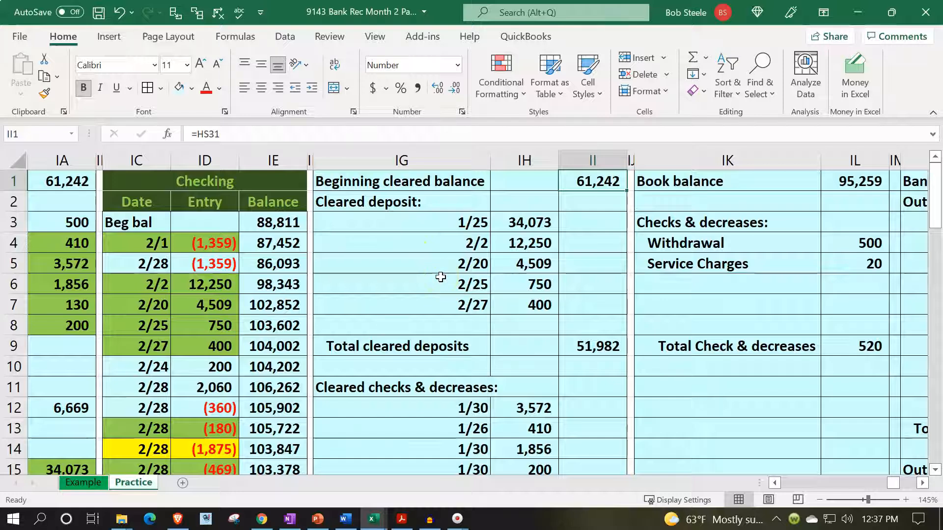
Step: Trace the uncleared 2/28 entry in ID5 of the Checking register to the outstanding checks & decreases beside the bank balance
click(202, 267)
scroll(201, 267, left, 1)
key(Left)
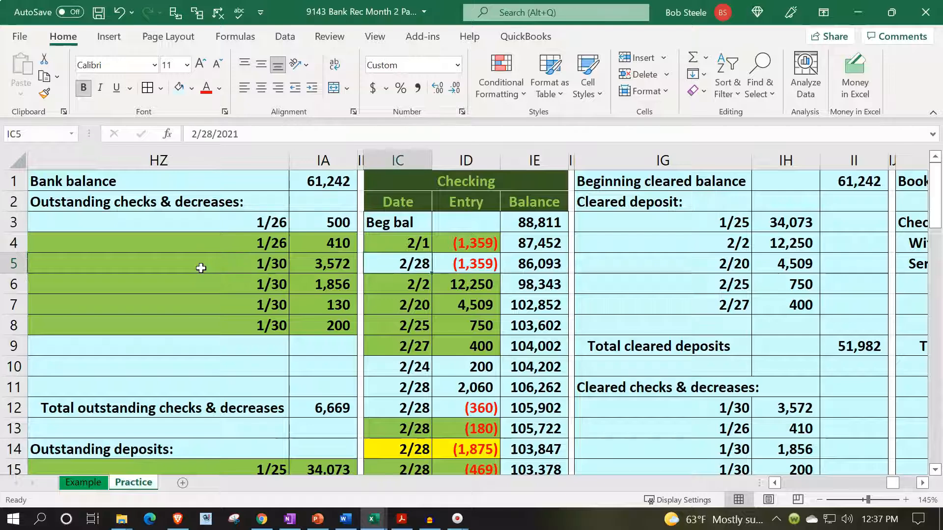
key(Right)
key(Right)
key(Right)
key(Right)
key(Right)
key(Right)
key(Right)
key(Right)
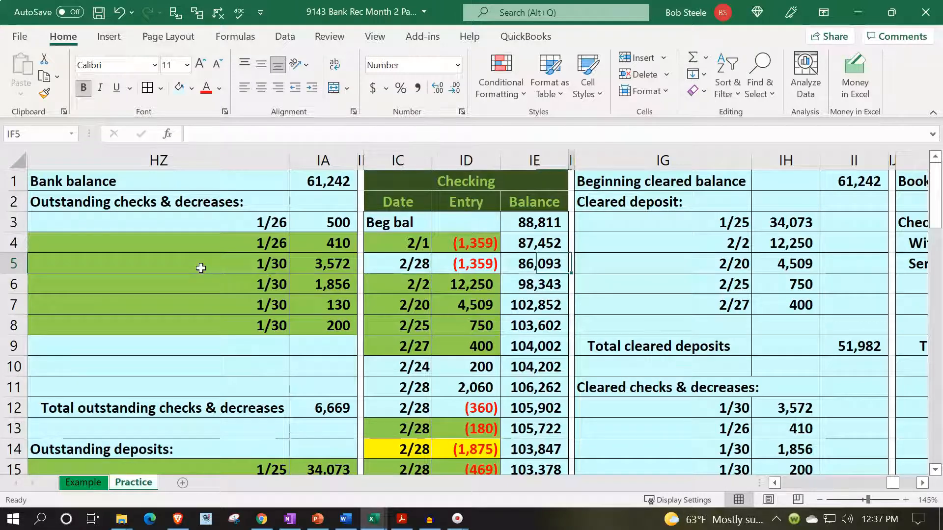
key(Right)
key(Right)
key(Right)
key(Right)
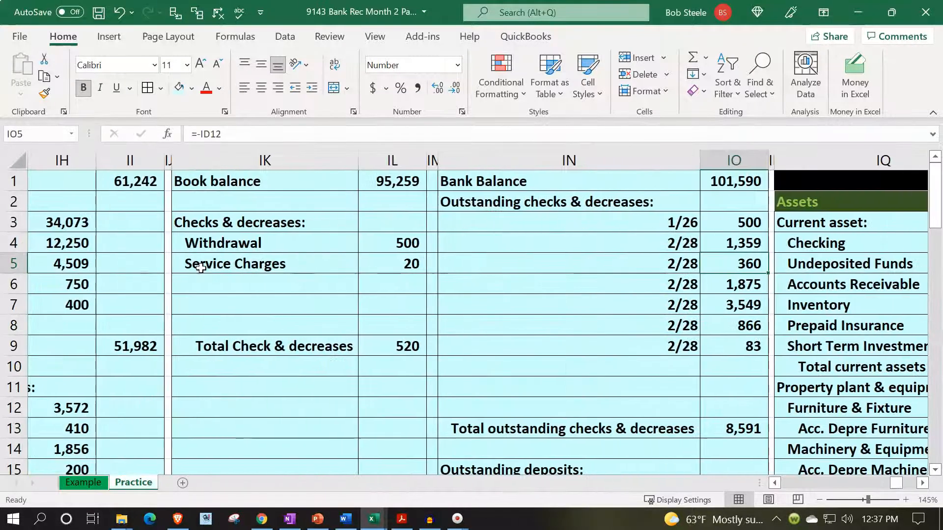
Step: Set the Withdrawal in IL4 and Service Charges in IL5 to 0 under the book balance's checks & decreases
click(315, 366)
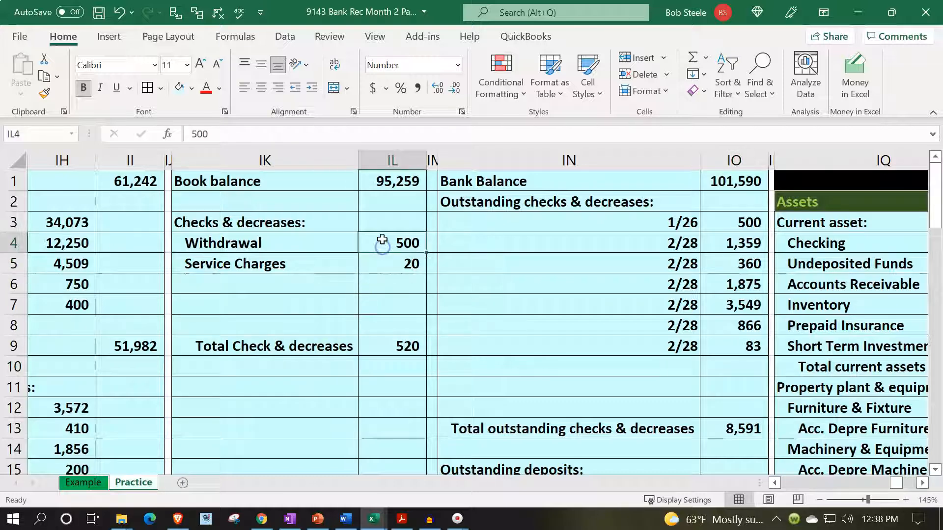
text(0)
key(Return)
text(0)
key(Return)
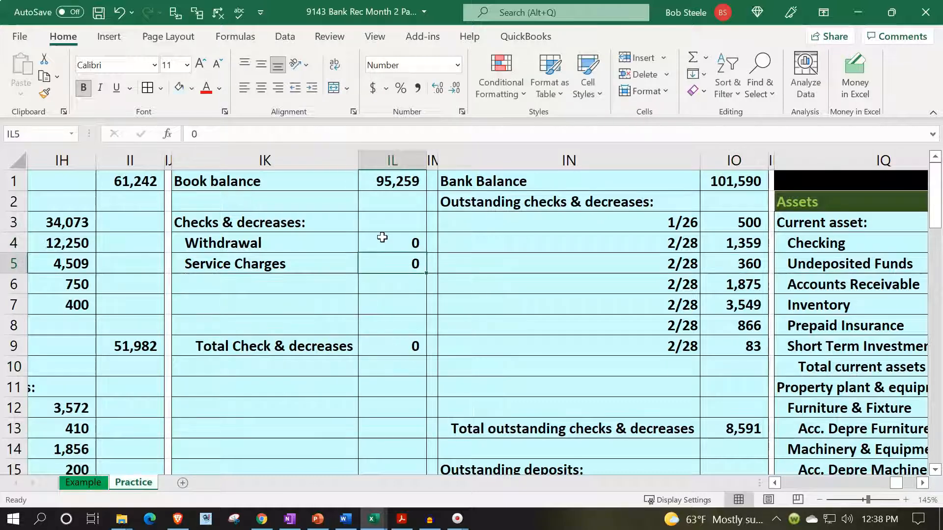
Step: Link the book balance in IL1 to the final Checking register balance with =IE24
key(Up)
key(Up)
key(Up)
key(Up)
key(Up)
text(=)
key(Left)
key(Left)
key(Left)
key(Left)
key(Left)
key(Left)
key(Left)
key(Left)
key(Left)
key(Down)
key(Down)
key(Down)
key(Down)
key(Down)
key(Down)
key(Down)
key(Down)
key(Down)
key(Down)
key(Down)
key(Down)
key(Down)
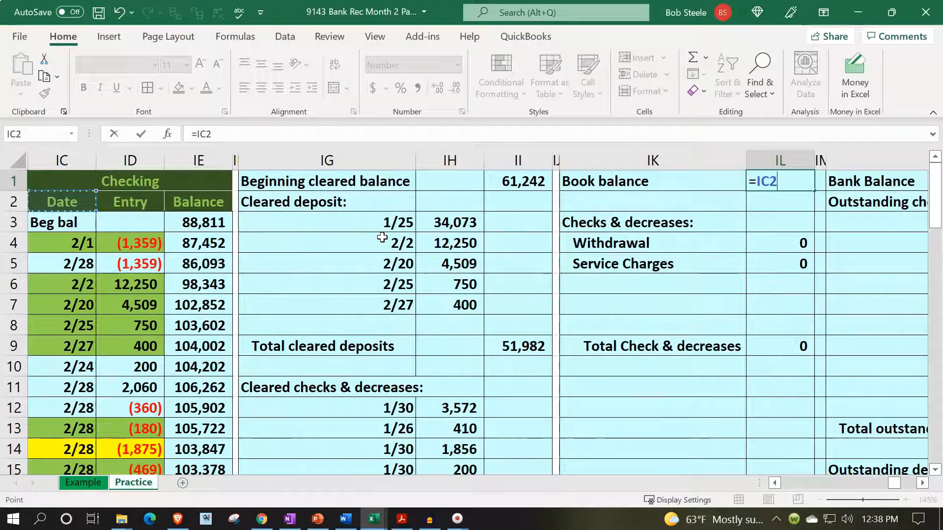
key(Down)
key(Down)
key(Down)
key(Down)
key(Down)
key(Down)
key(Down)
key(Down)
key(Down)
key(Down)
key(Down)
key(Down)
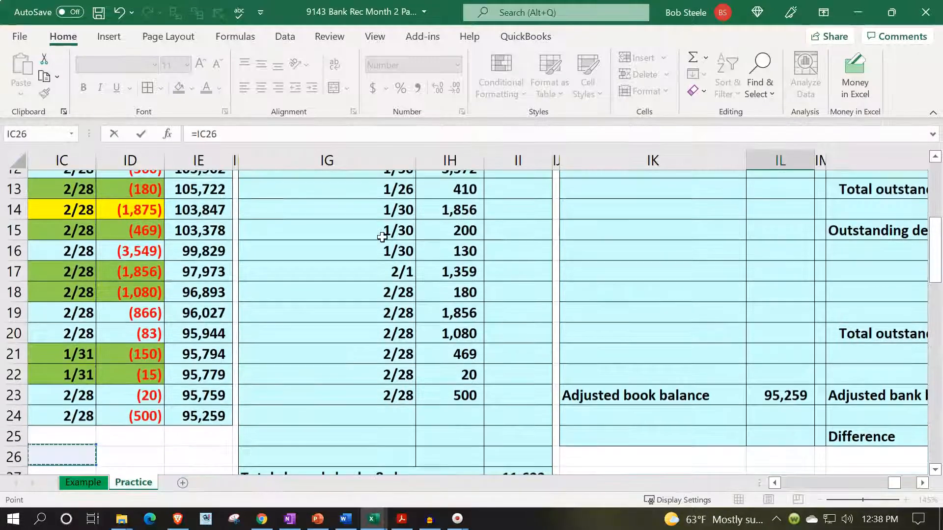
key(Right)
key(Right)
key(Up)
key(Up)
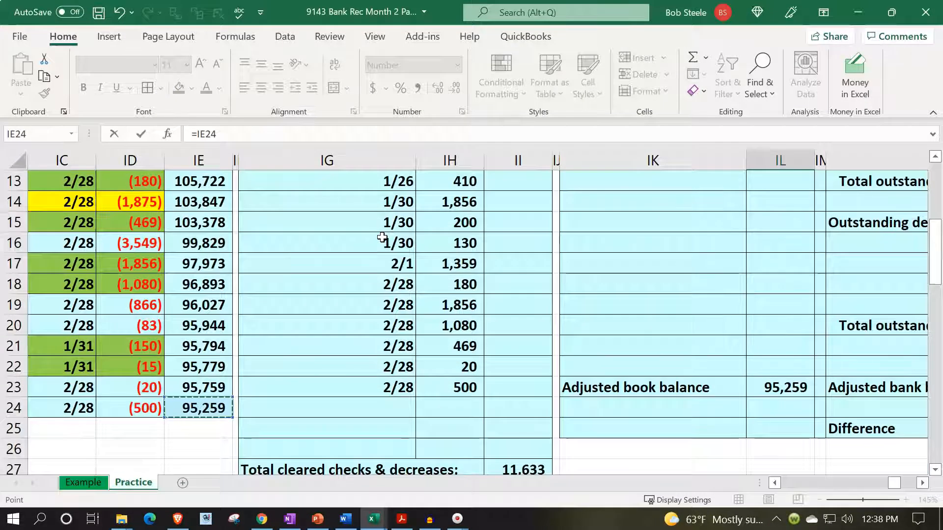
key(Return)
Step: Examine the difference between the adjusted bank and book balances in IO25
key(Up)
key(Right)
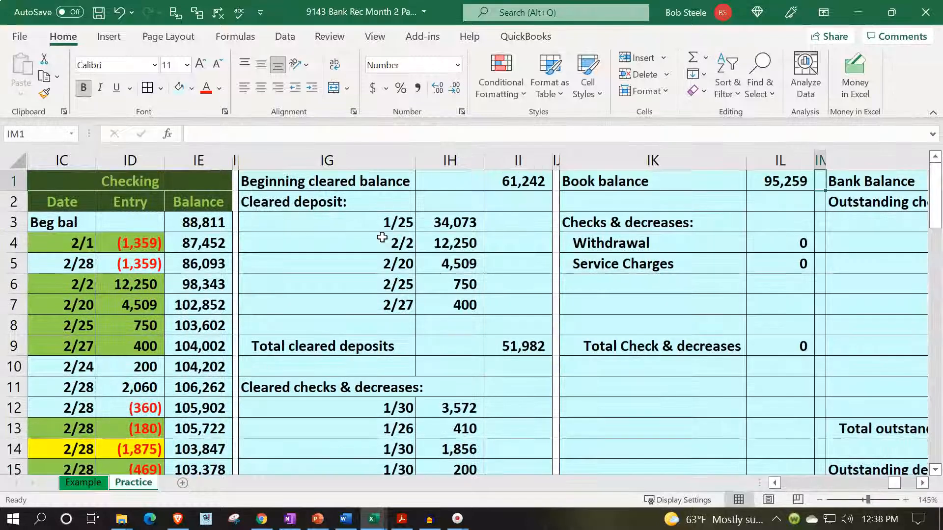
key(Down)
key(Down)
key(Down)
key(Down)
key(Down)
key(Down)
key(Down)
key(Down)
key(Down)
key(Down)
key(Down)
key(Down)
key(Down)
key(Down)
key(Down)
key(Down)
key(Down)
key(Down)
key(Down)
key(Down)
key(Down)
key(Down)
key(Down)
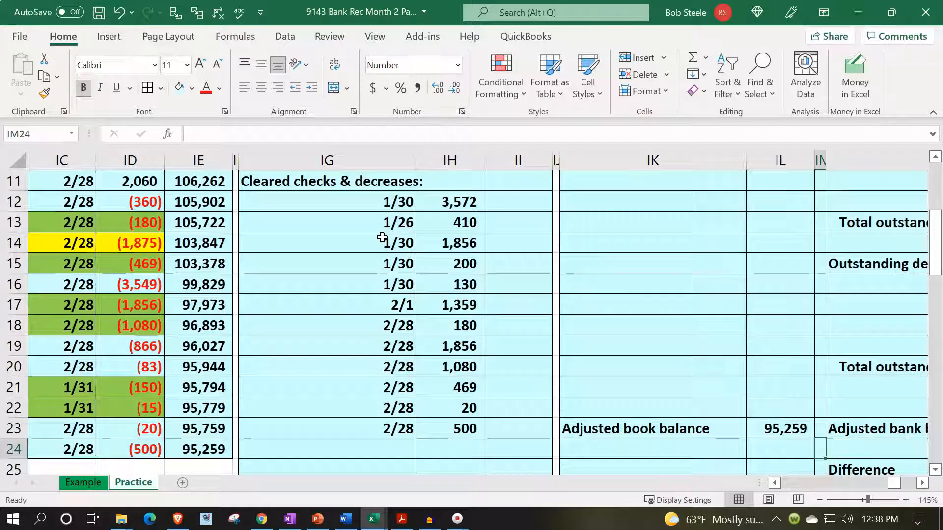
key(Down)
key(Right)
key(Right)
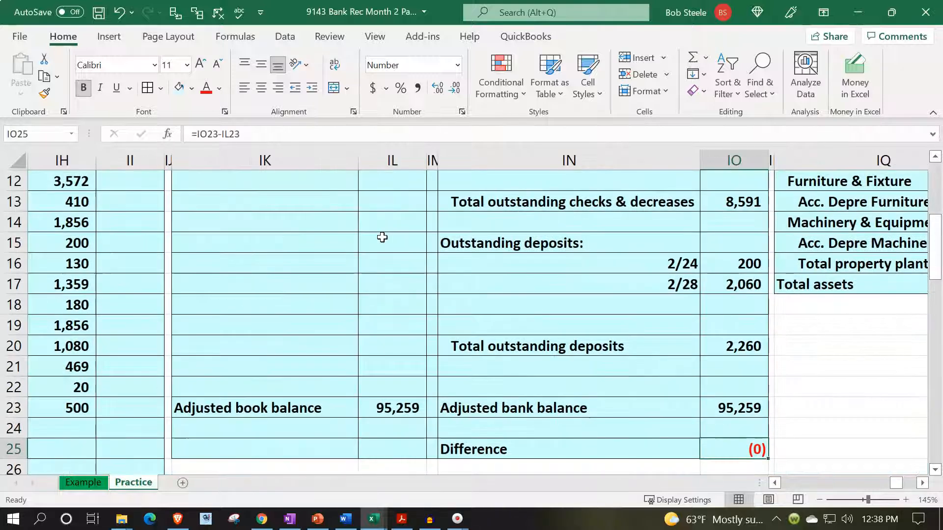
Step: Review the bank balance in IO1, the outstanding items, the adjusted bank balance in IO23 and the adjusted book balance in IL23
scroll(678, 301, up, 4)
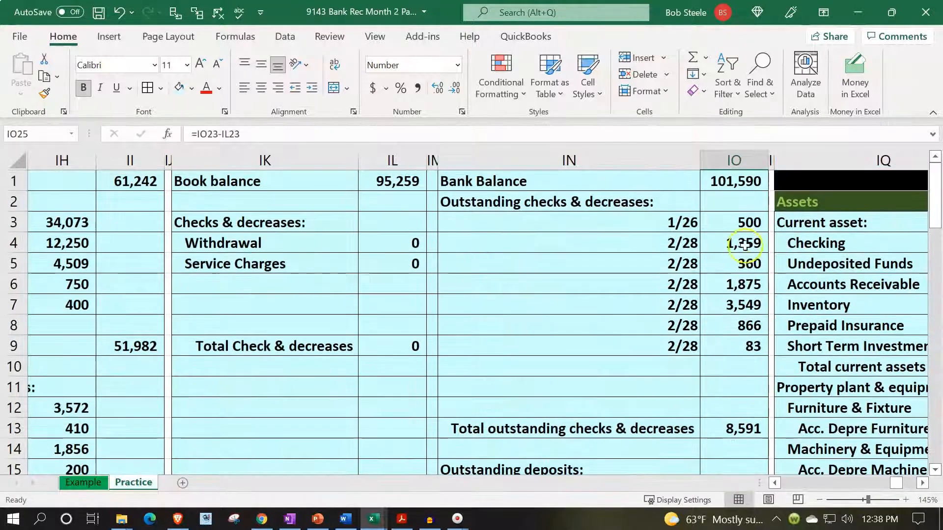
click(748, 181)
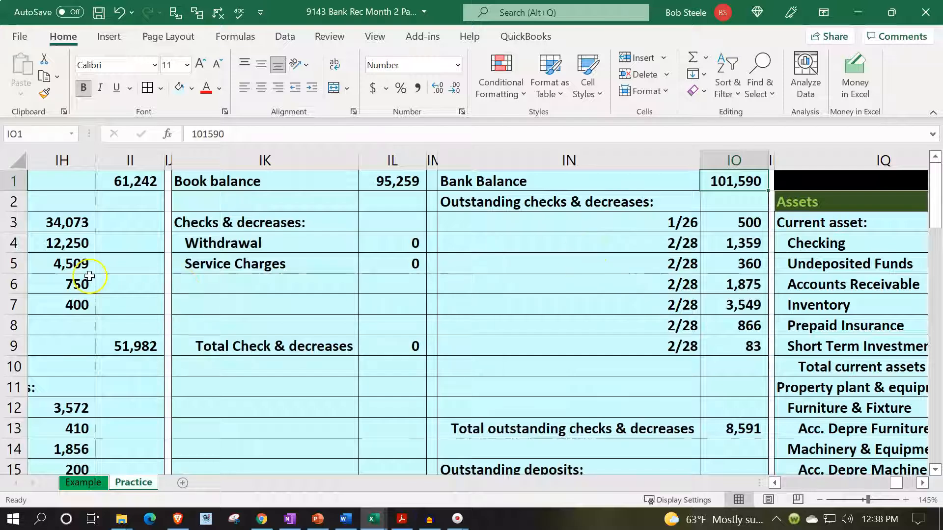
scroll(635, 405, down, 1)
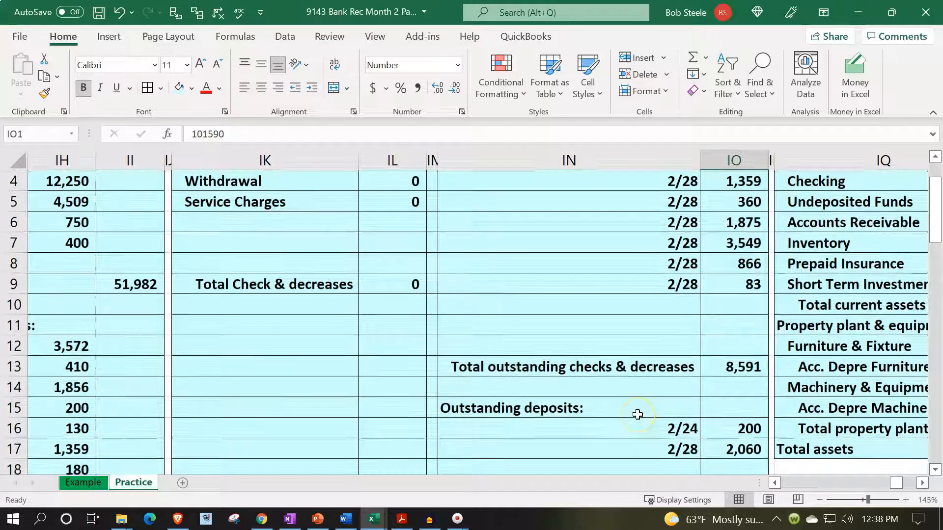
scroll(638, 415, down, 3)
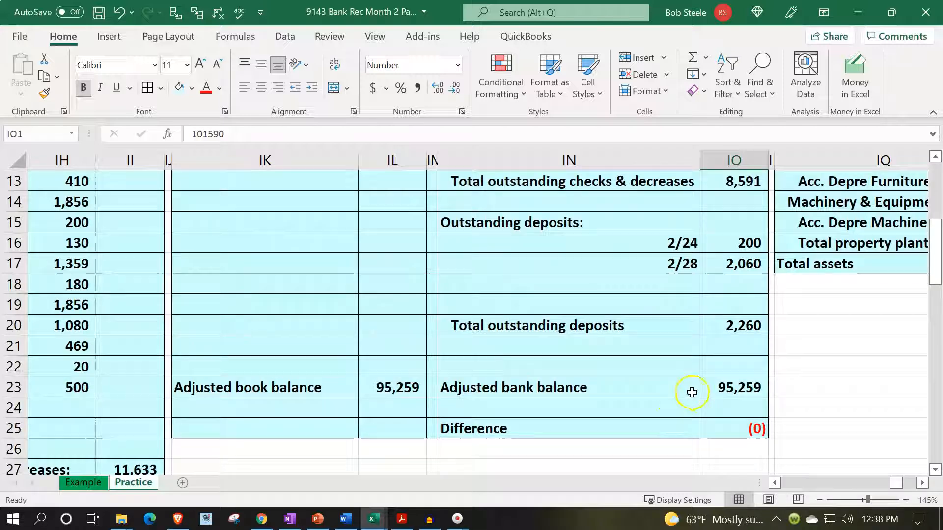
click(721, 389)
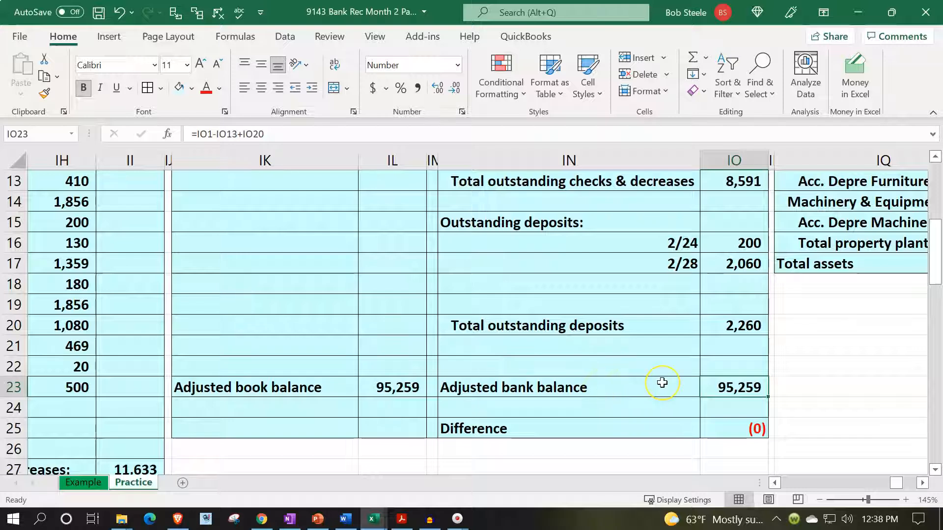
click(409, 393)
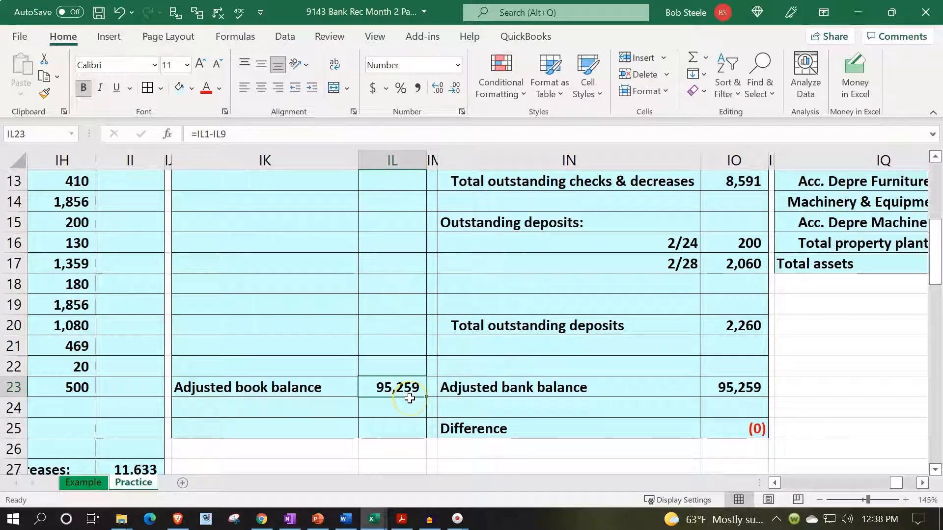